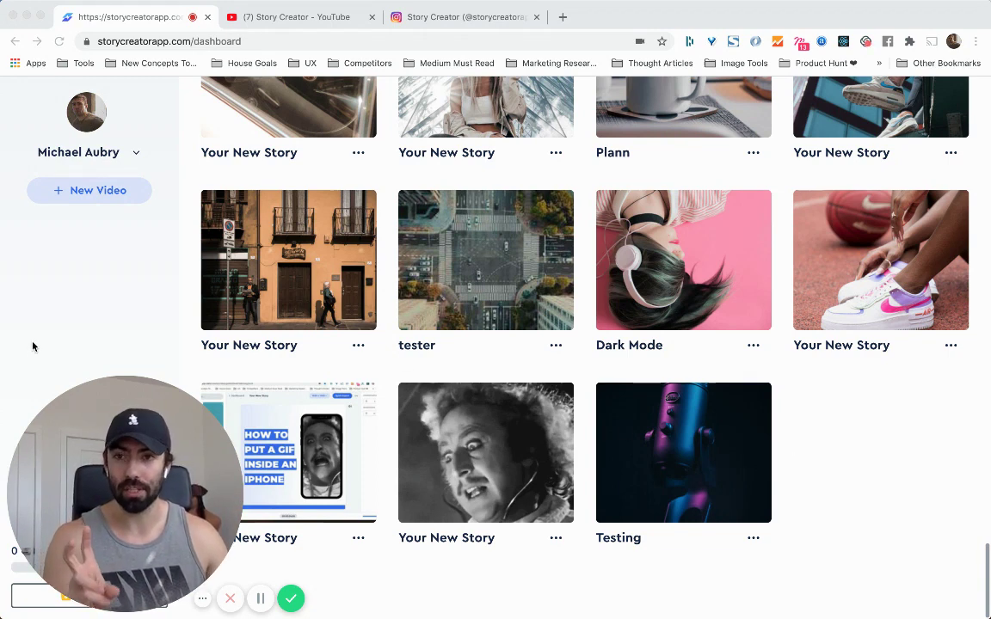
- Start a new blank 1080 x 1080 story from the dashboard's + New Video button
left_click(93, 190)
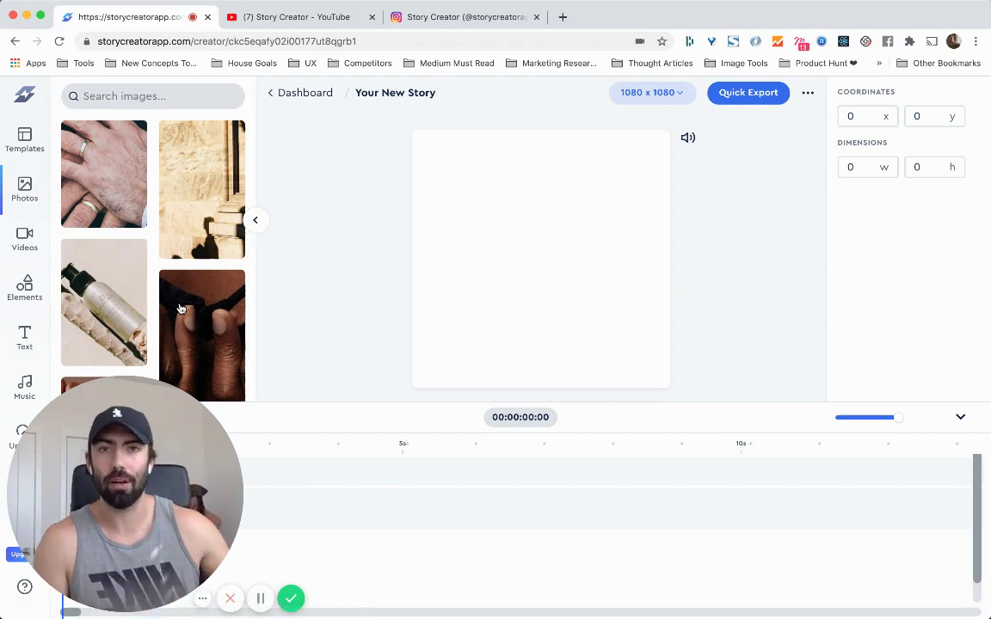
- Switch the canvas to the IG Tall 1080 x 1350 portrait size and show the text presets
left_click(668, 97)
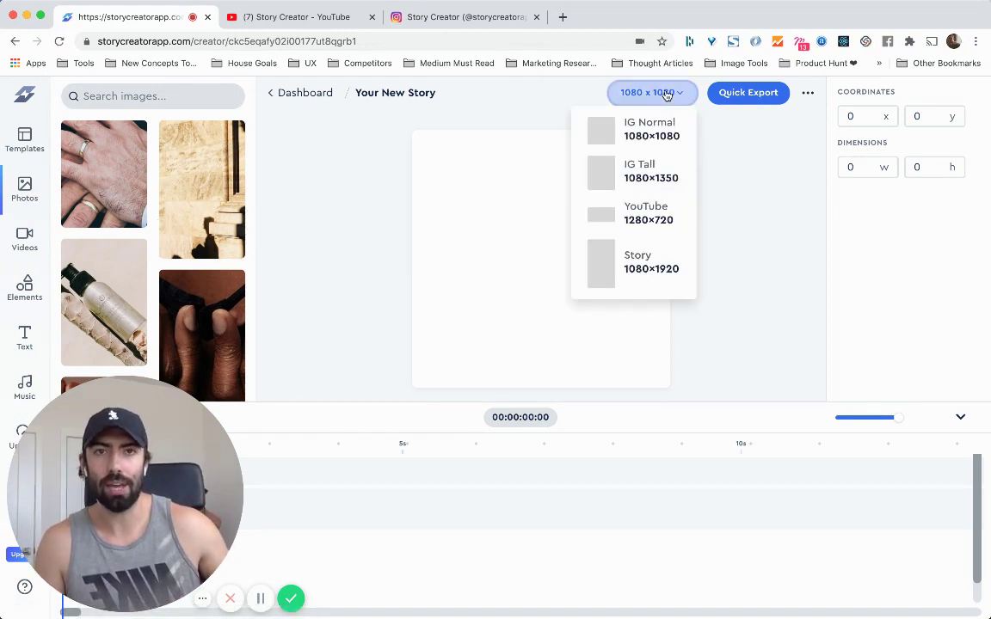
left_click(645, 165)
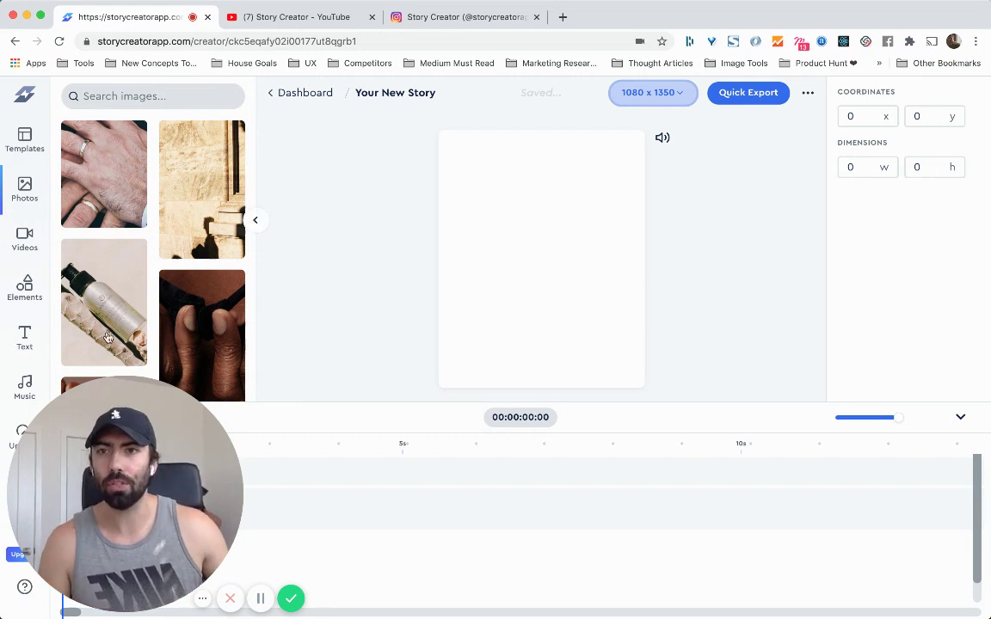
left_click(21, 337)
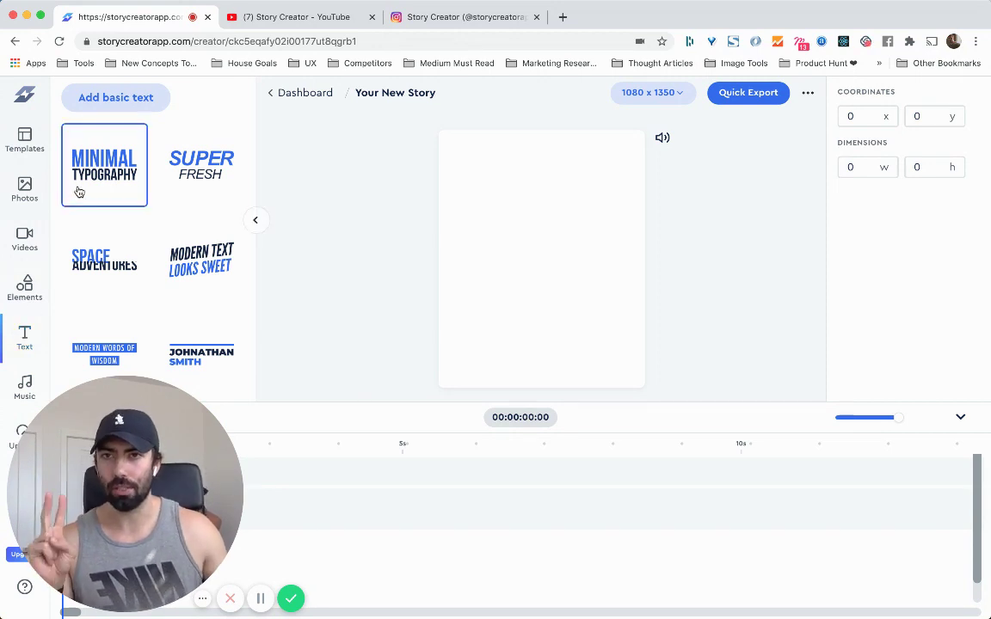
left_click(131, 98)
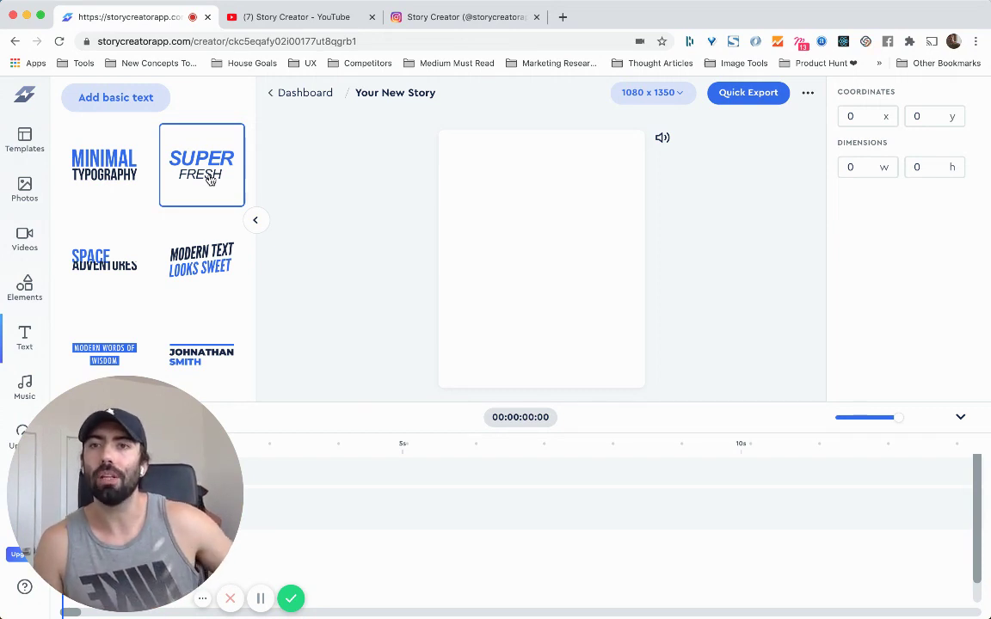
- Place the stock photo of a hand holding a fanned open book on the canvas
left_click(22, 186)
scroll(144, 261, "down", 15)
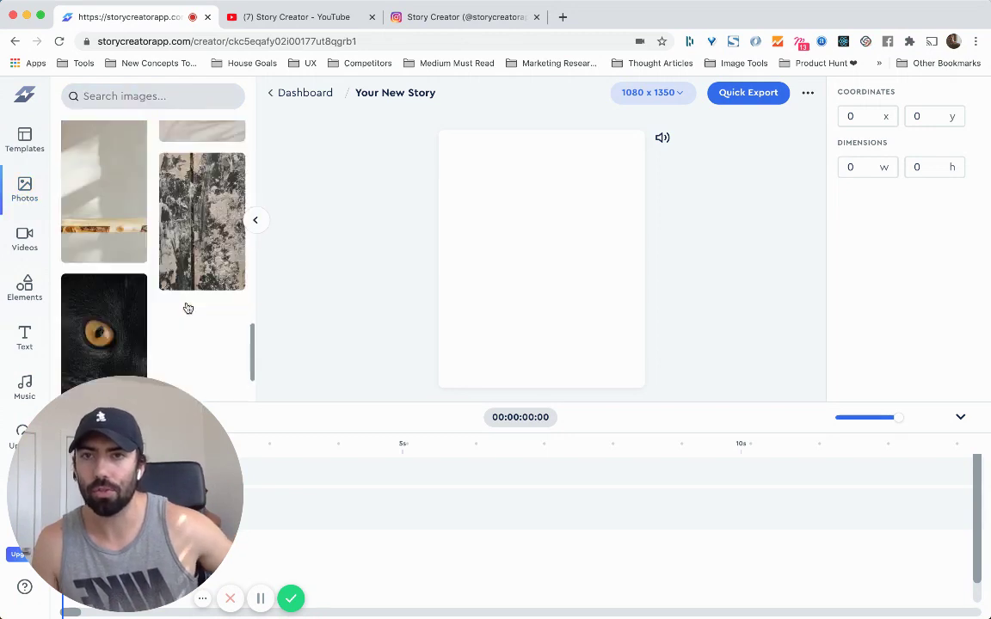
scroll(163, 267, "down", 15)
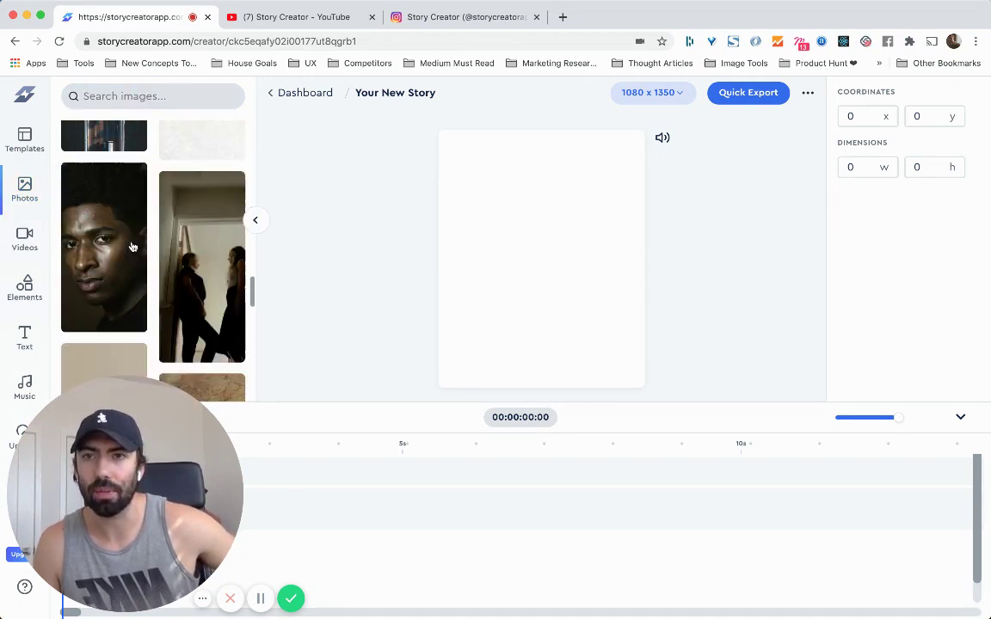
left_click(105, 201)
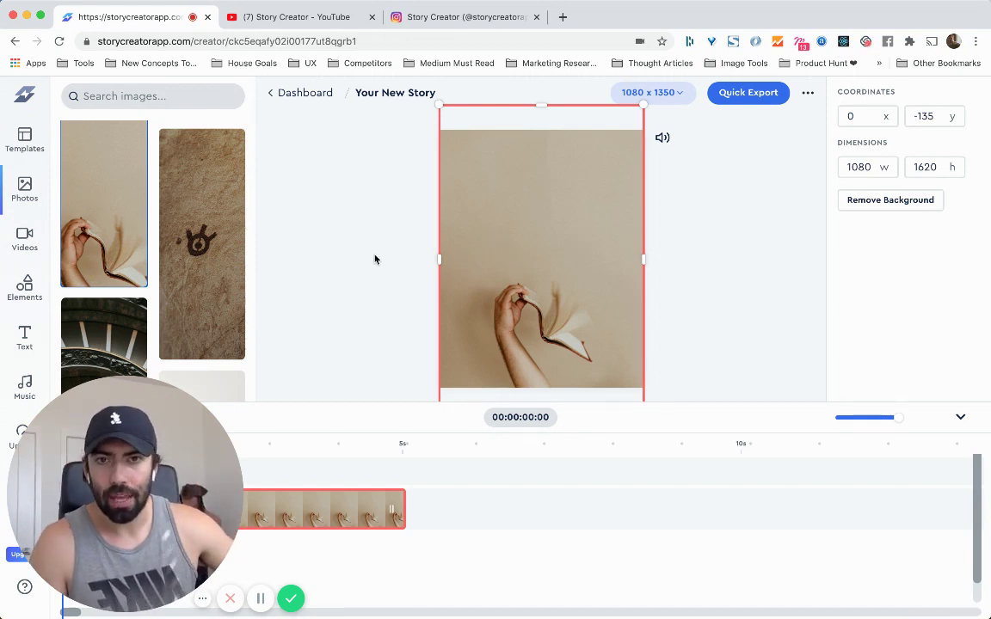
left_click(24, 335)
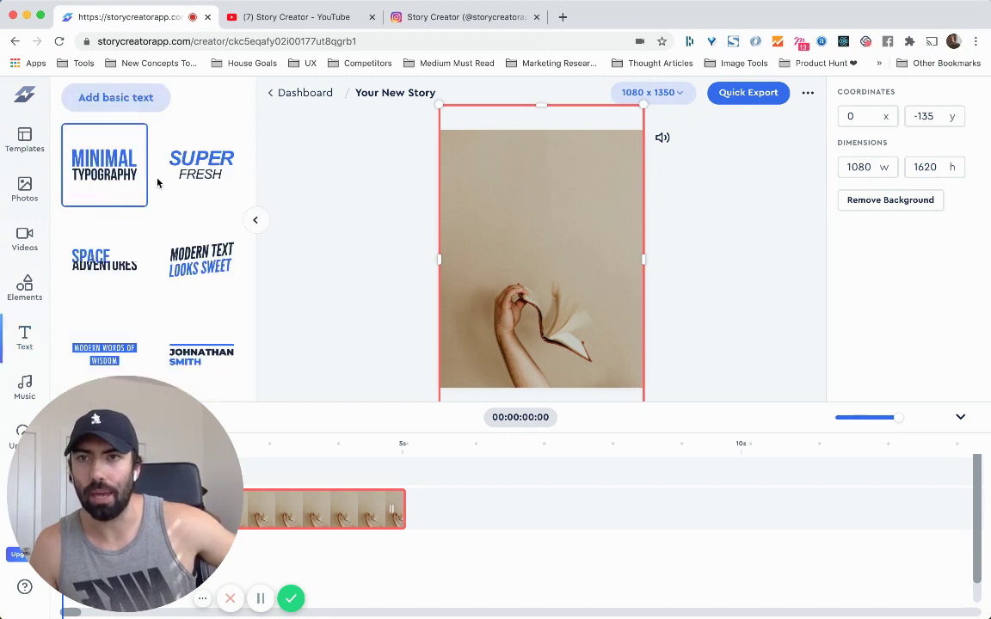
- Add the SUPER FRESH animated title preset and scrub the timeline to preview its animation
left_click(184, 172)
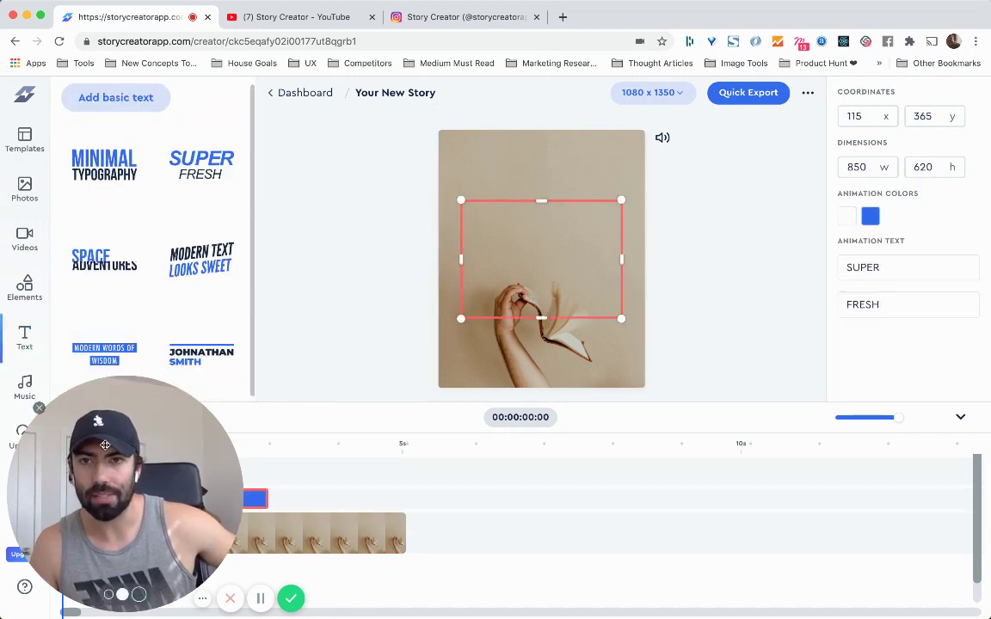
left_click_drag(105, 445, 142, 197)
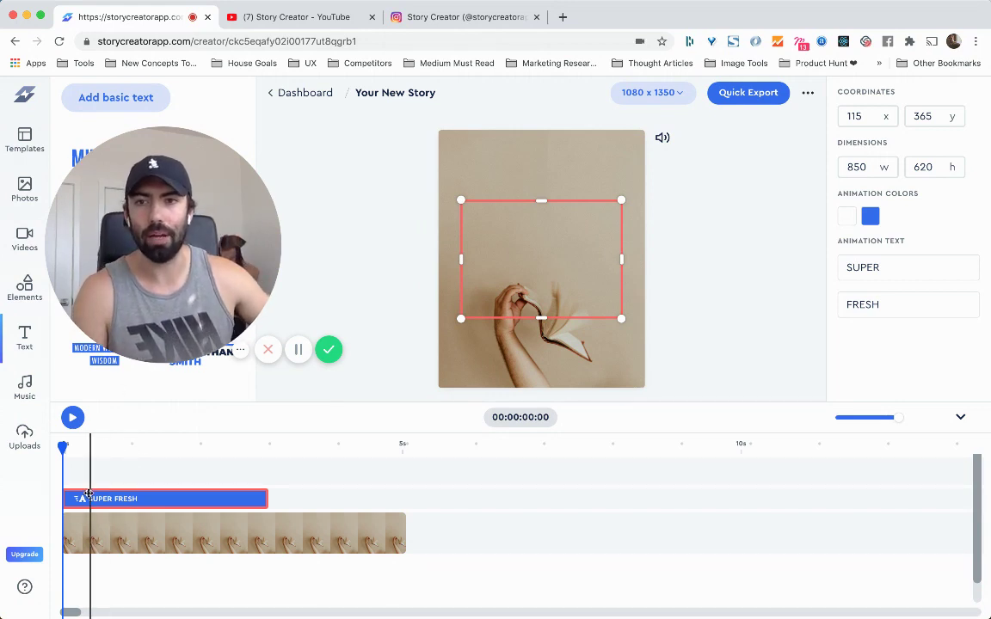
left_click(274, 446)
left_click_drag(273, 446, 62, 448)
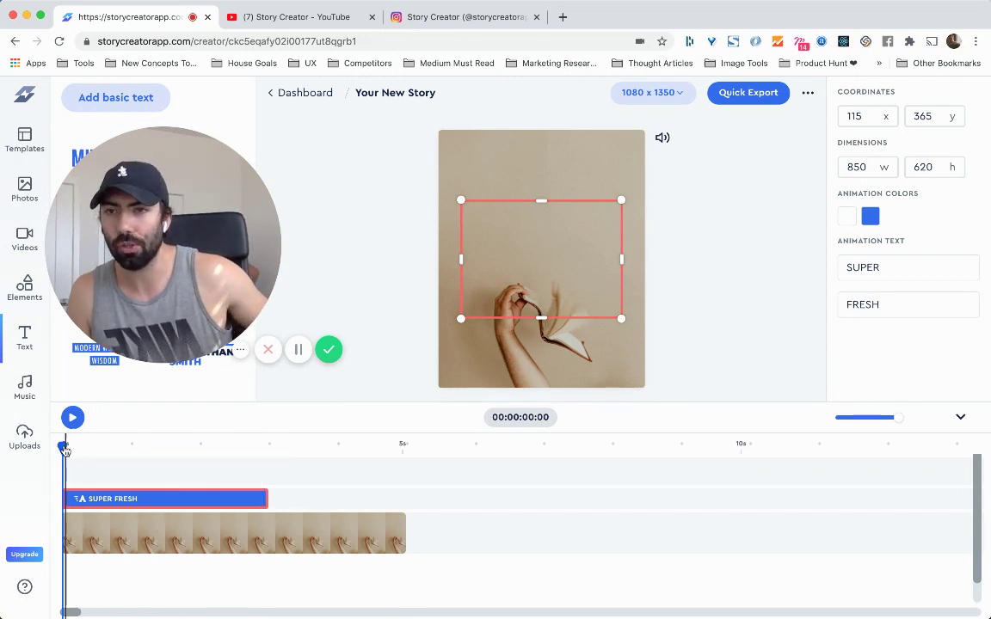
left_click_drag(62, 447, 183, 449)
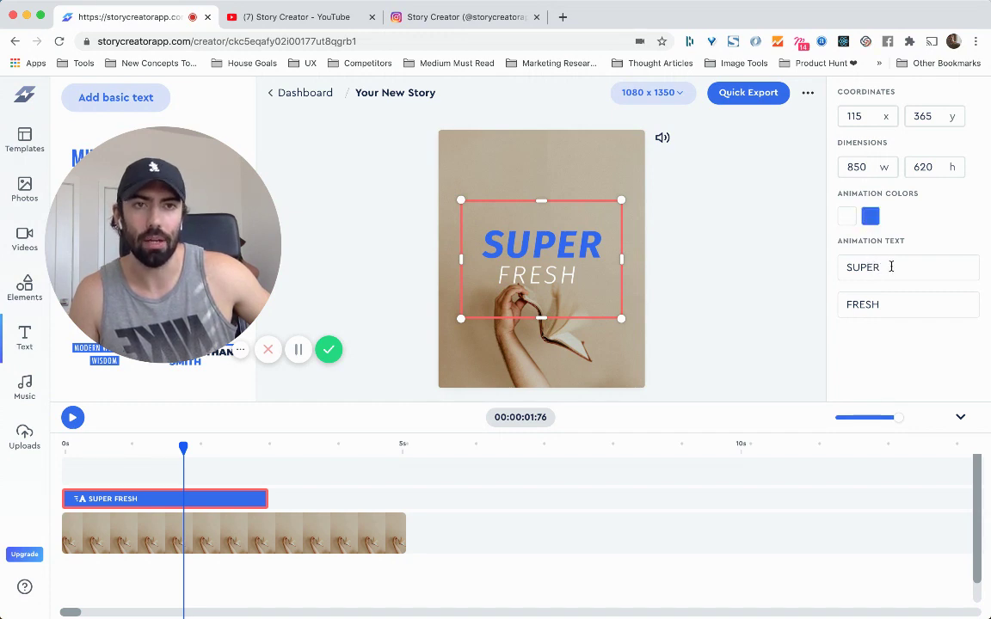
- Replace the title words SUPER and FRESH with BOOK and CLUB in the Animation Text fields
left_click_drag(890, 268, 836, 267)
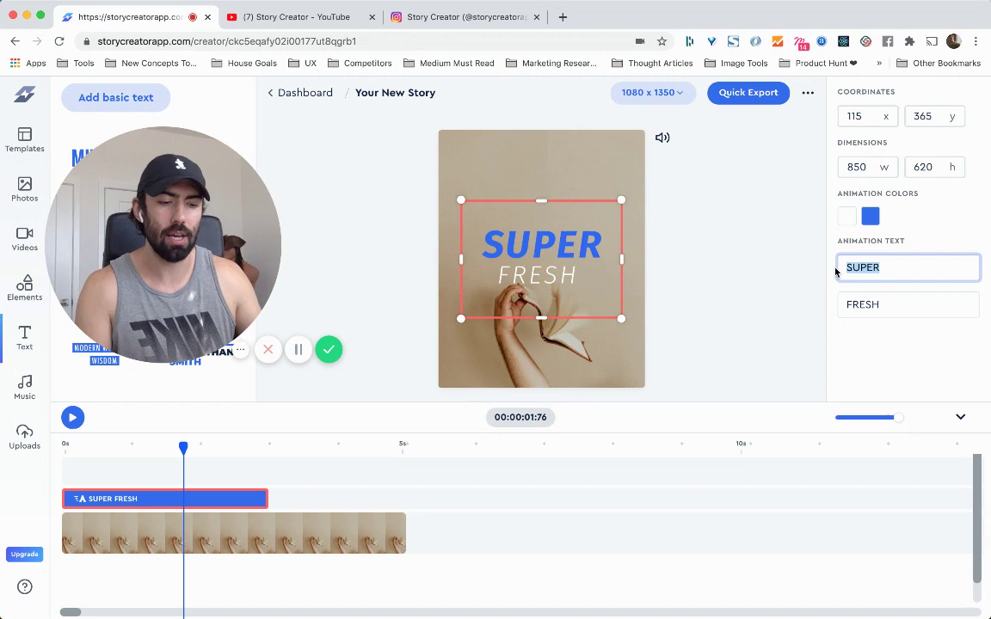
type("Book")
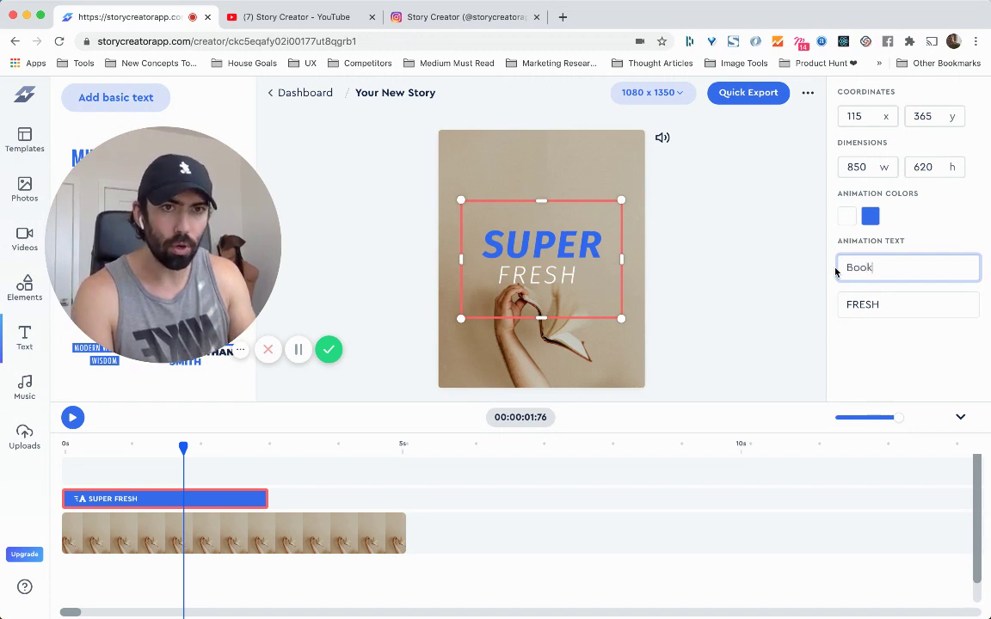
key("Tab")
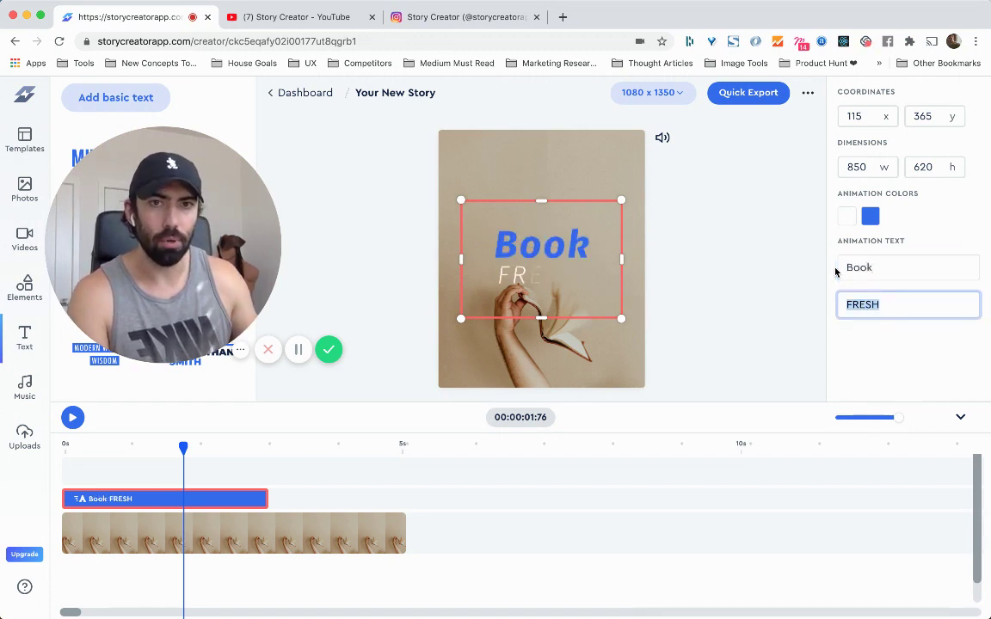
type("CLUB")
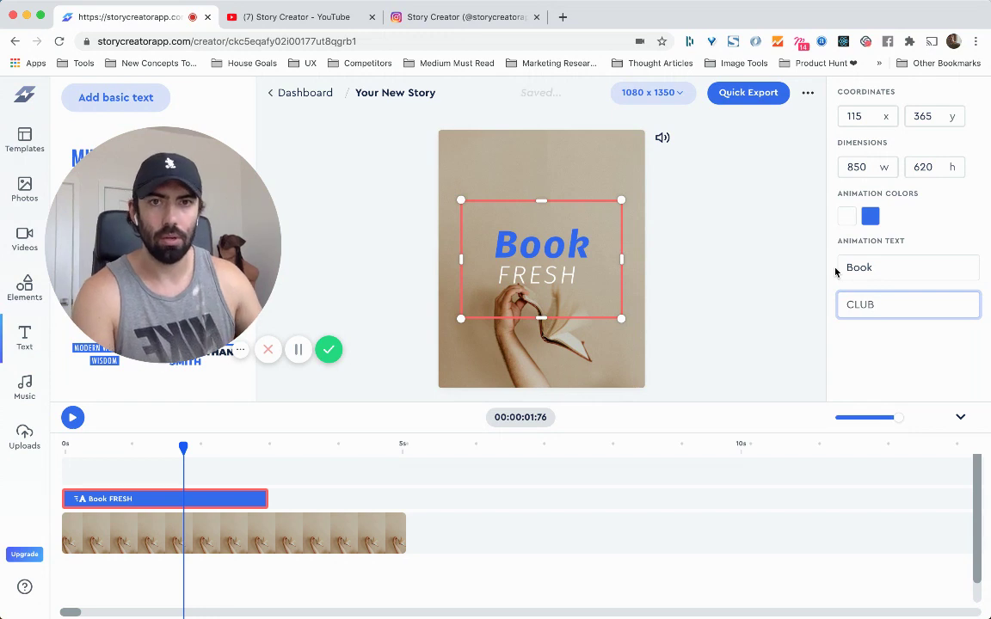
left_click(868, 336)
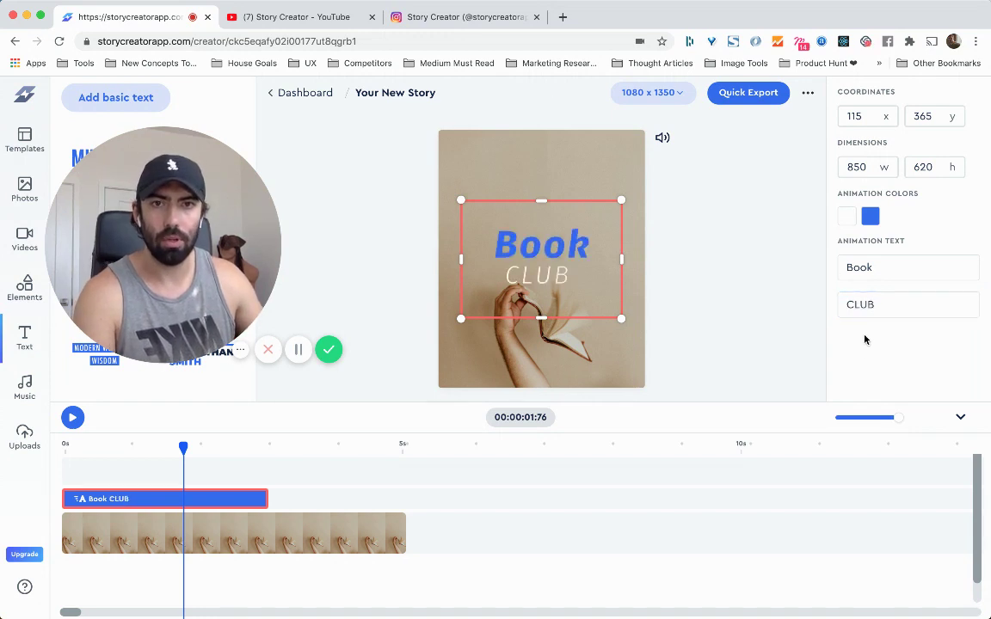
left_click_drag(847, 267, 860, 265)
double_click(860, 266)
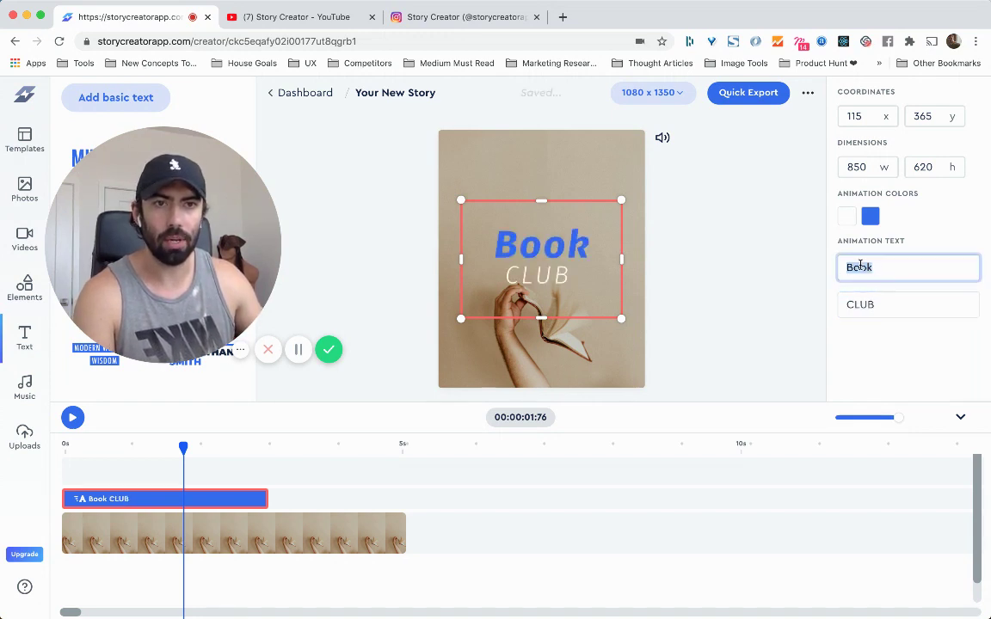
type("BOOK")
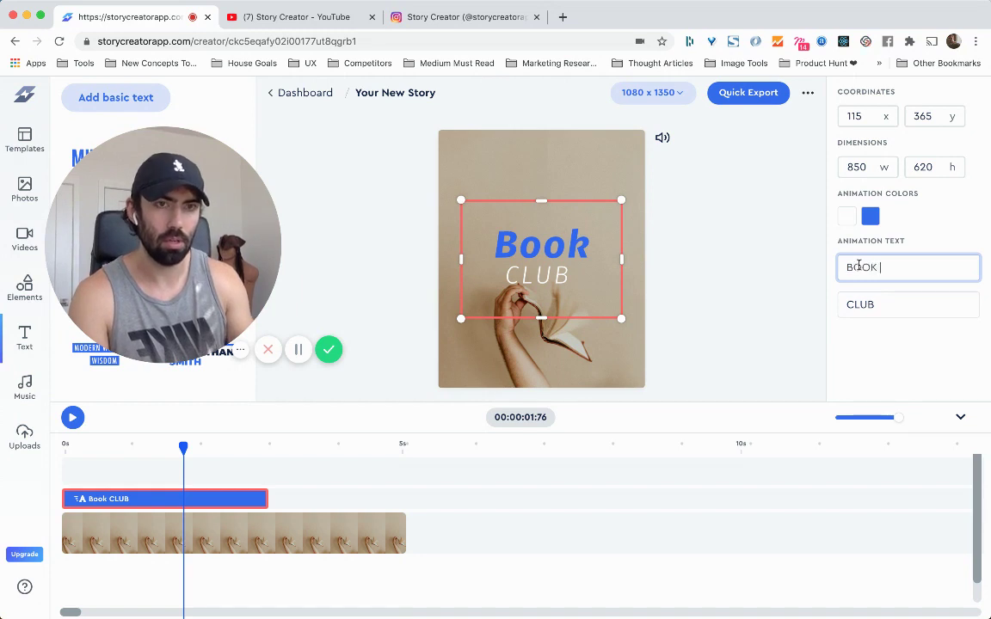
left_click(862, 335)
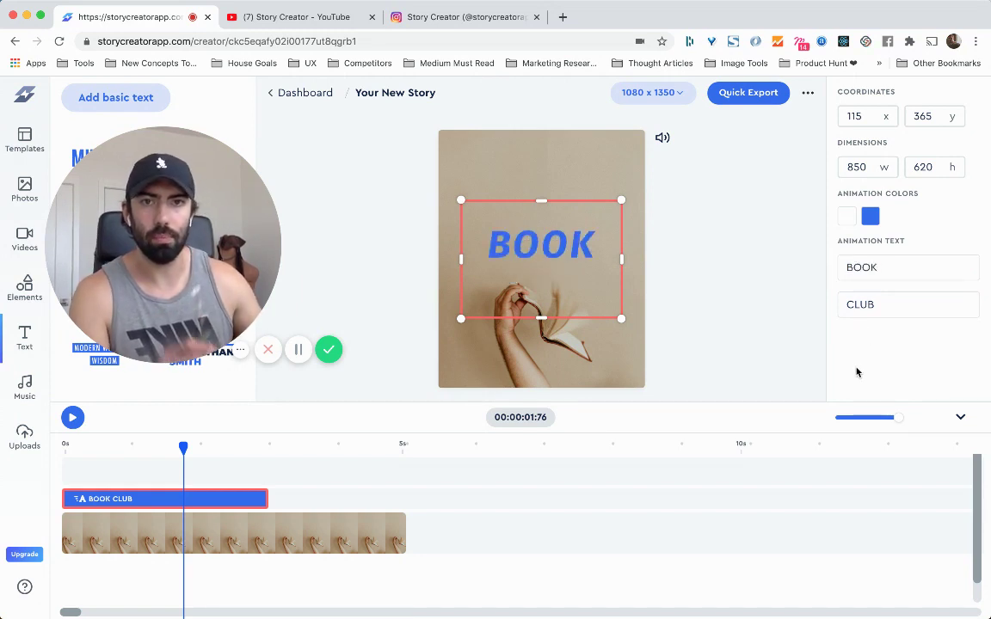
- Move BOOK CLUB near the top, recolour its main colour teal #25AEB1, and preview it
left_click_drag(531, 246, 533, 199)
left_click(870, 215)
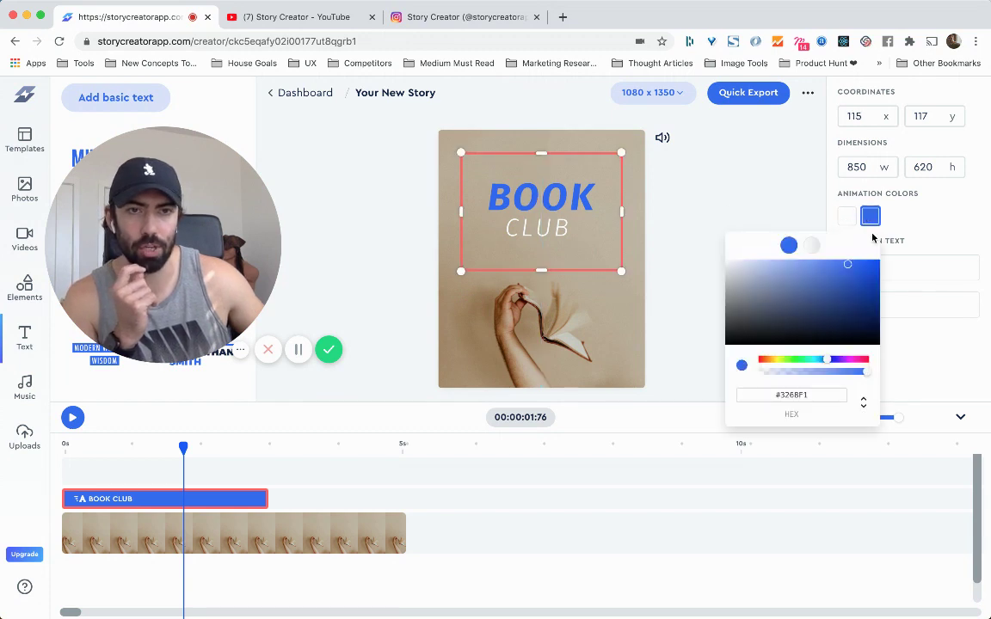
left_click_drag(824, 361, 814, 363)
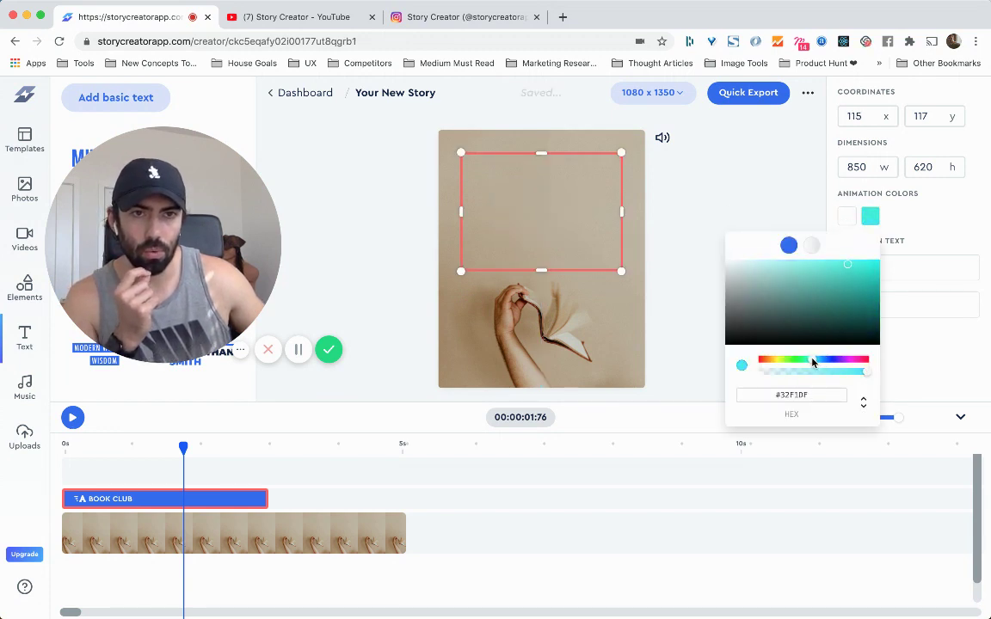
left_click_drag(853, 267, 832, 276)
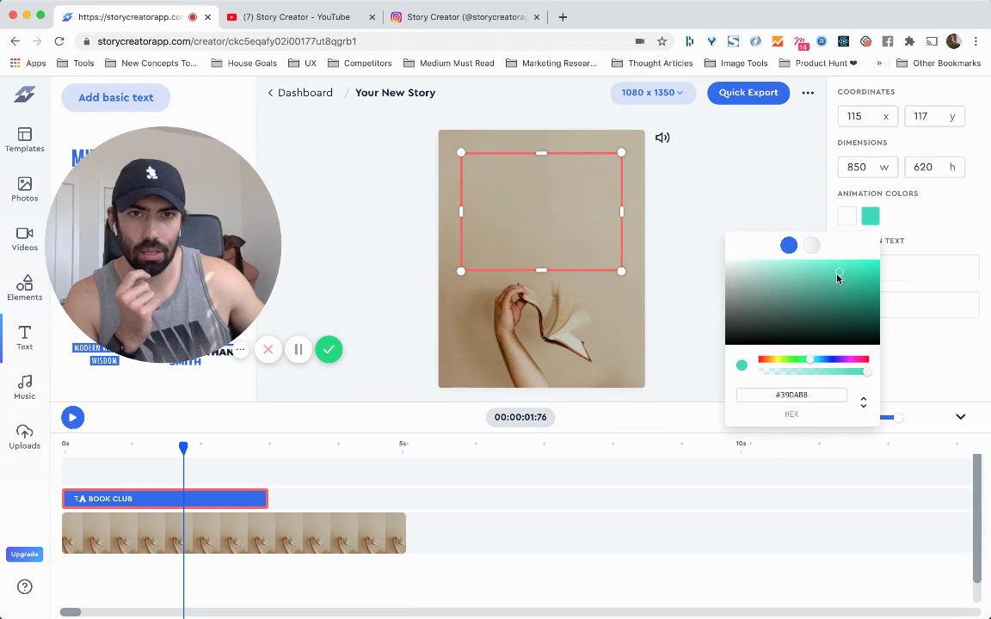
mouse_move(809, 361)
left_mouse_down()
mouse_move(799, 364)
mouse_move(815, 359)
left_mouse_up()
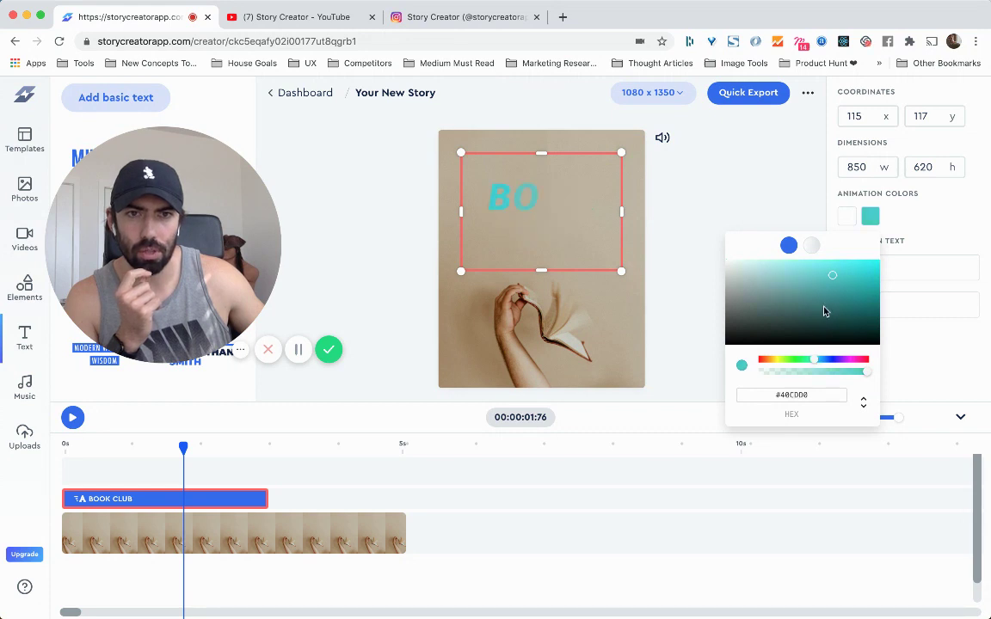
left_click_drag(833, 277, 848, 287)
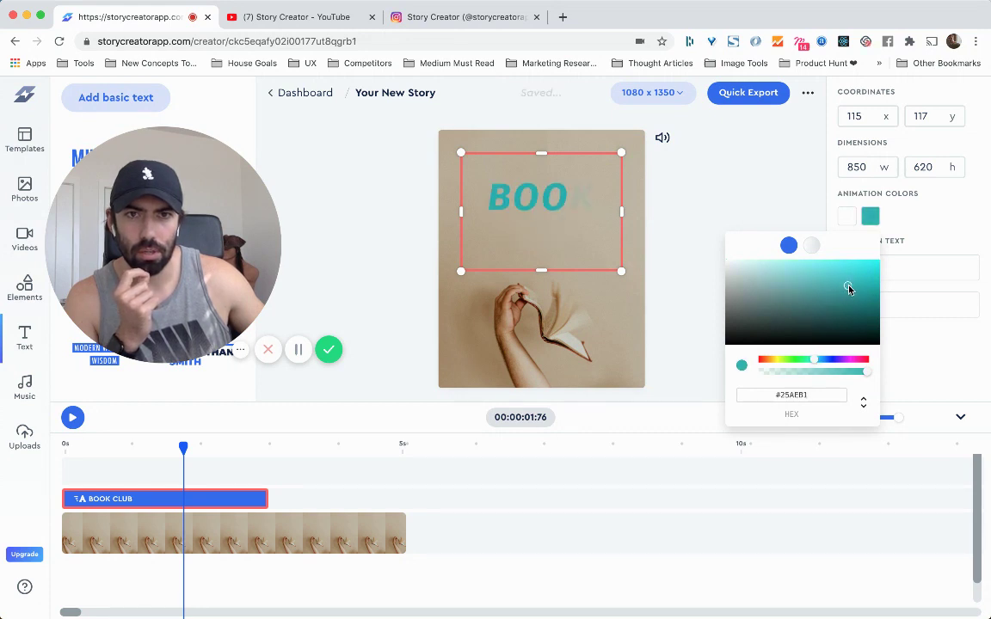
left_click(922, 360)
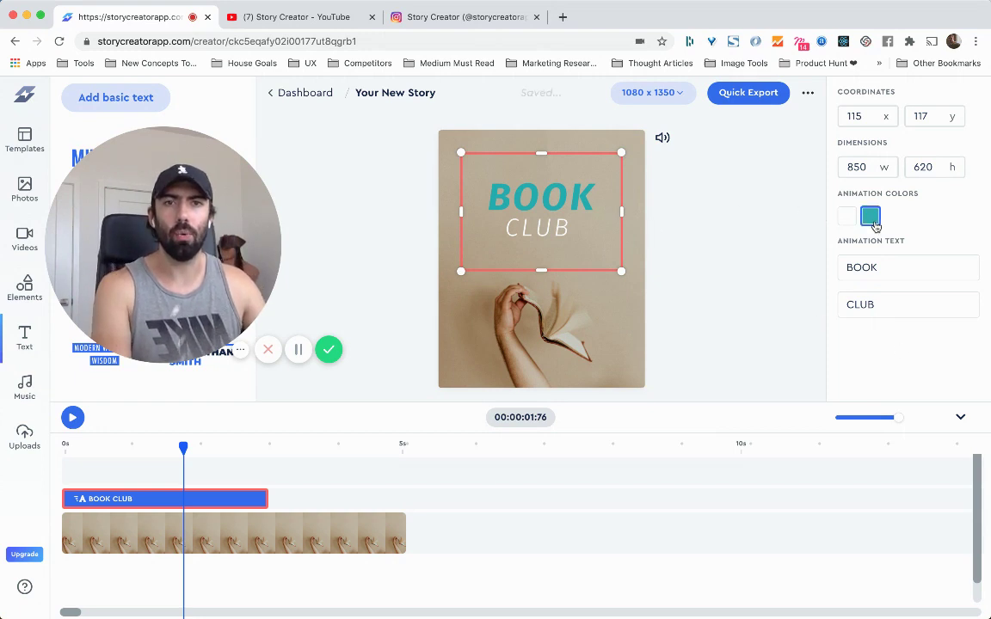
left_click_drag(183, 446, 72, 450)
left_click(72, 417)
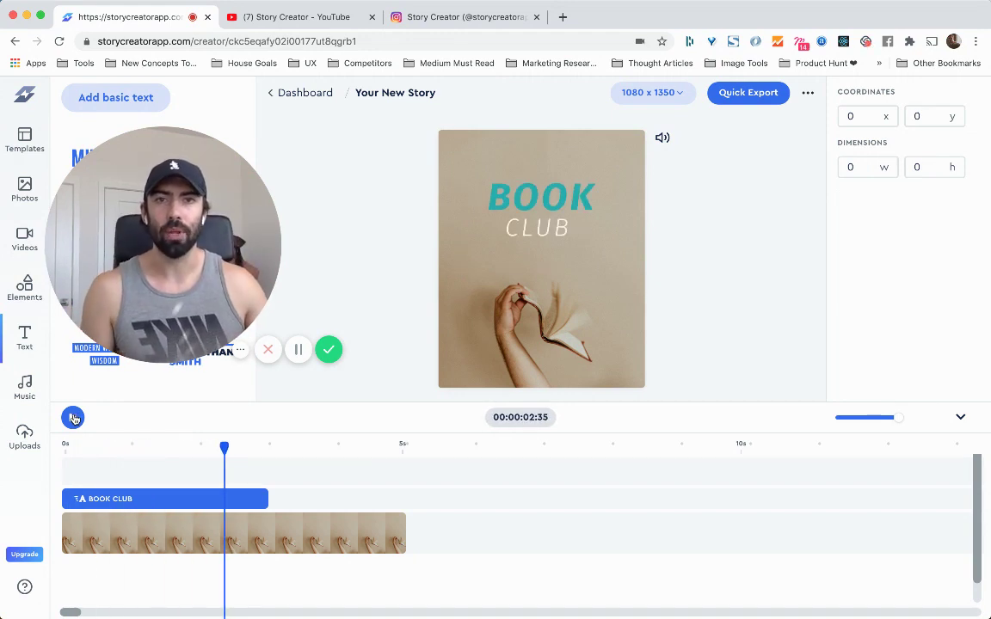
- Add a basic text line below CLUB, widen it to one line, and start its clip near 2.7 s
left_click_drag(184, 262, 841, 424)
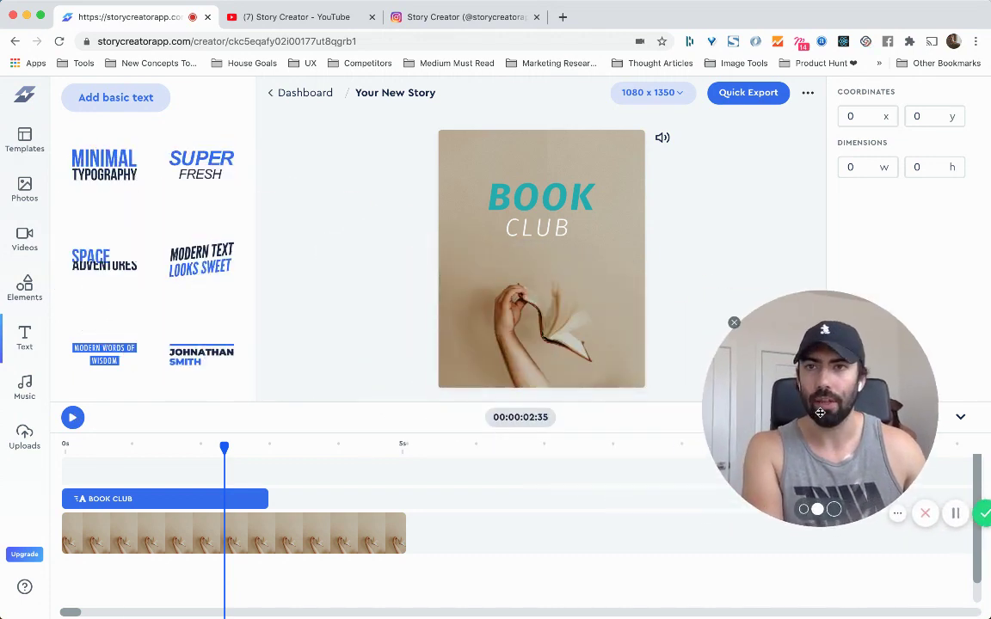
left_click(112, 99)
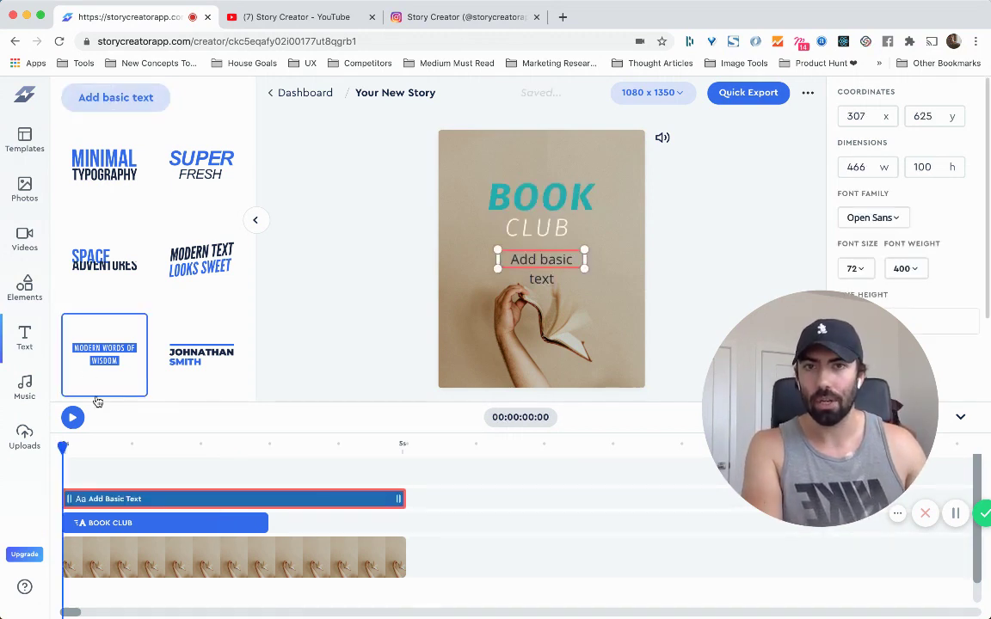
left_click_drag(584, 258, 589, 259)
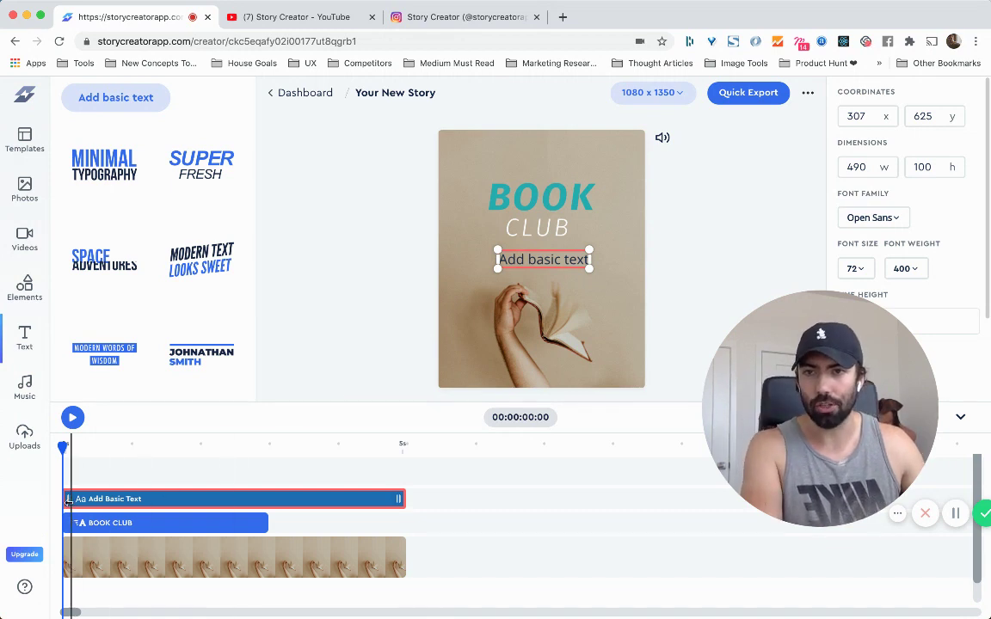
left_click_drag(67, 498, 276, 487)
- Start the basic text clip at about 2.98 s and move the text up to BOOK CLUB's position
left_click(240, 520)
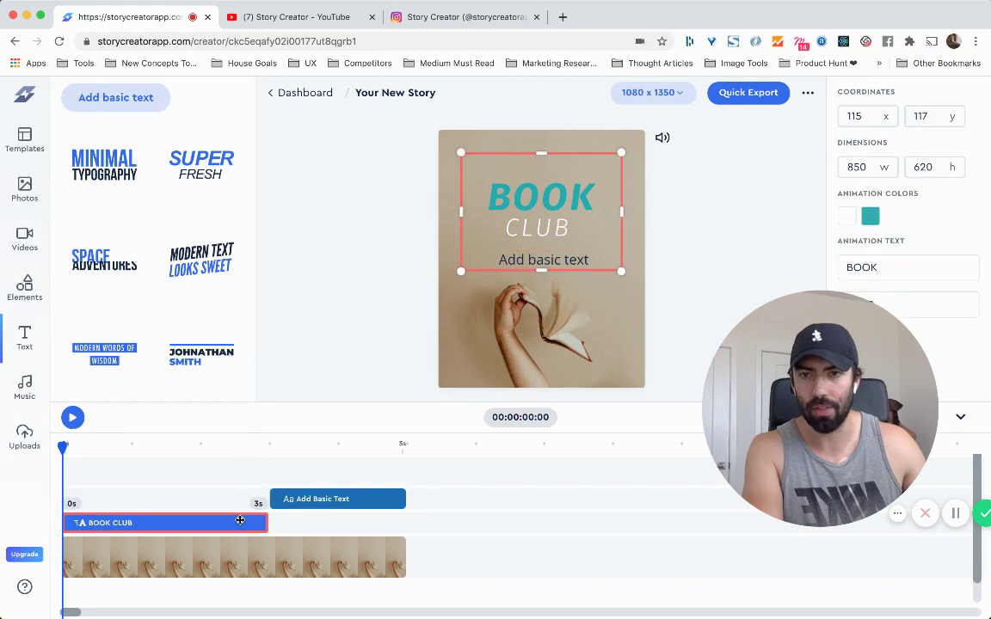
left_click(284, 499)
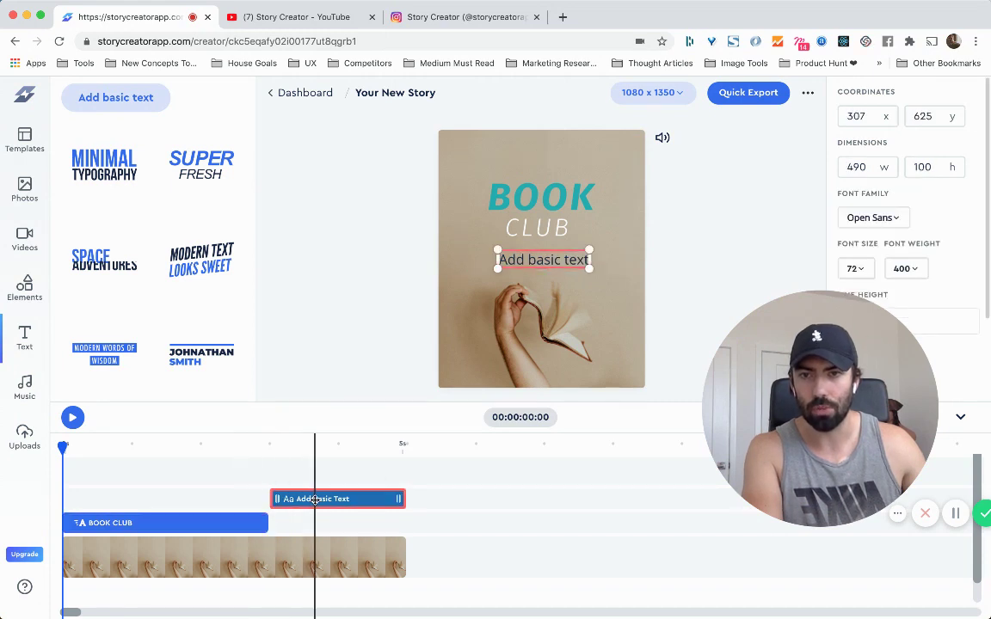
left_click_drag(279, 498, 278, 499)
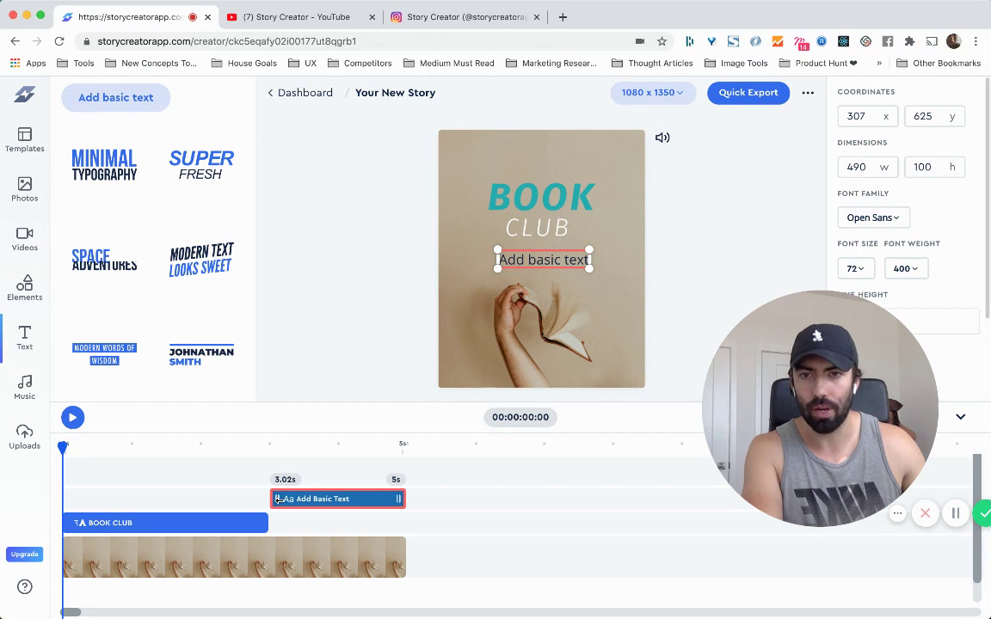
left_click_drag(253, 448, 328, 450)
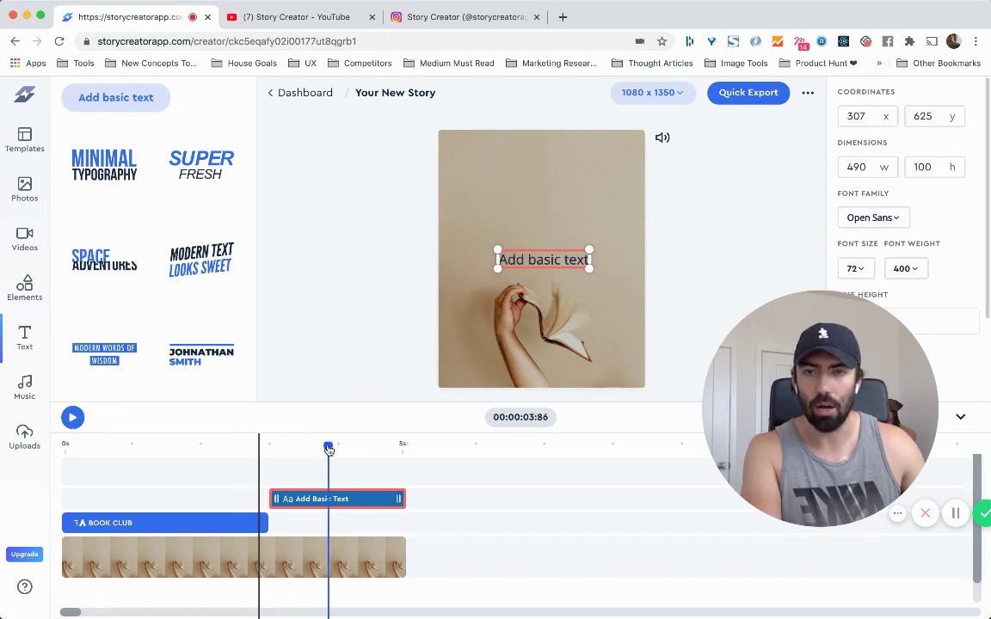
left_click_drag(540, 256, 538, 195)
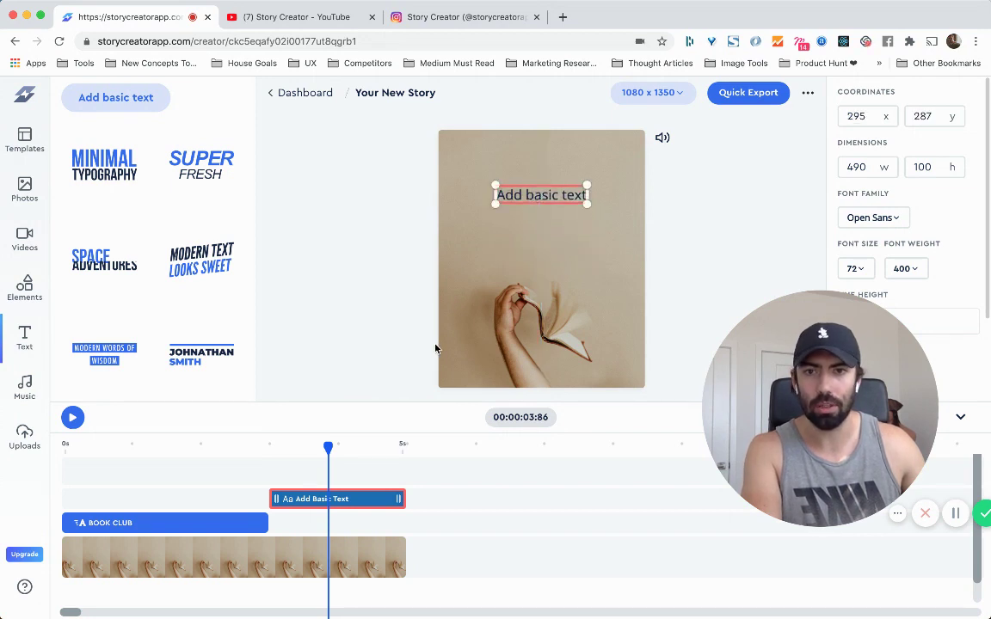
left_click_drag(328, 449, 283, 449)
left_click_drag(802, 401, 135, 254)
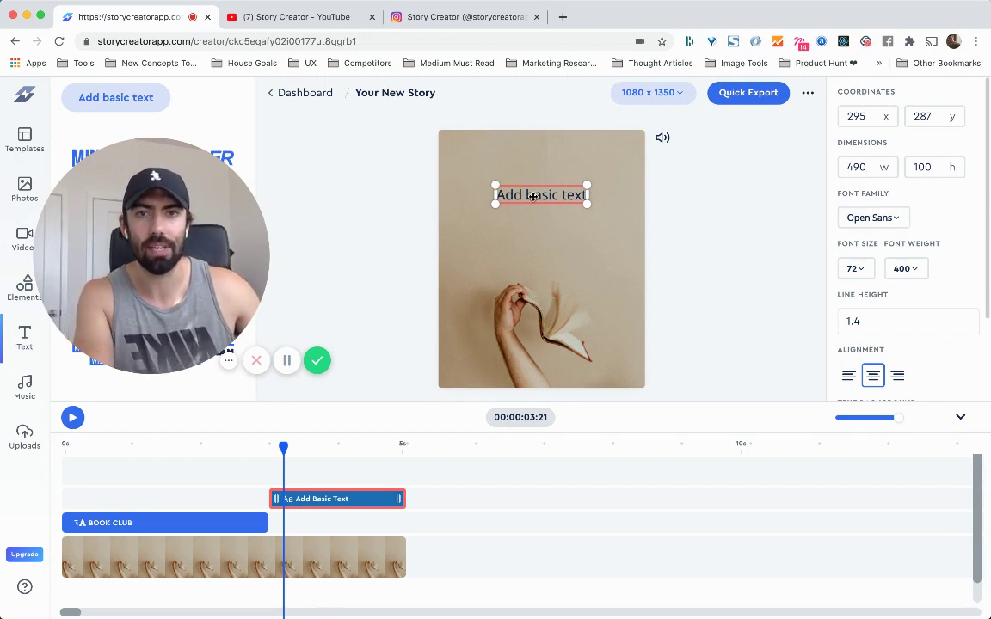
- Make the added text font weight 800 and colour it white
left_click(901, 272)
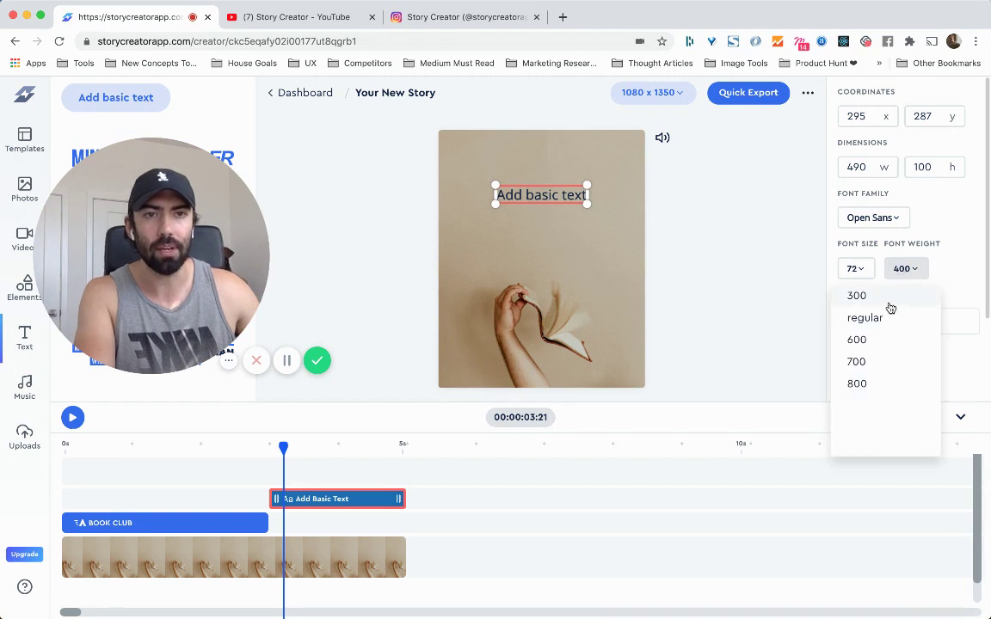
left_click(875, 387)
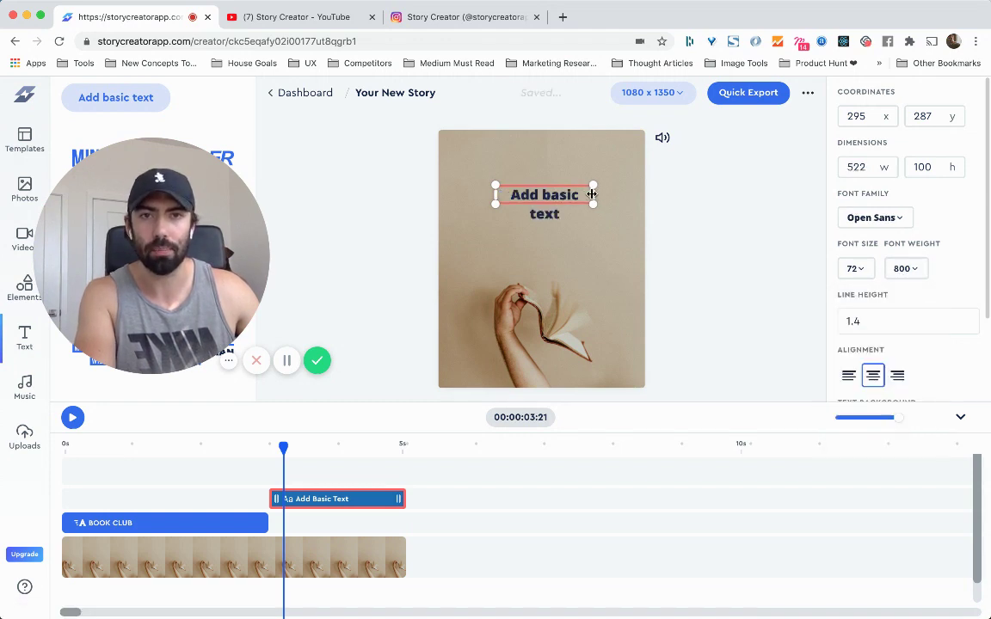
left_click_drag(592, 194, 540, 192)
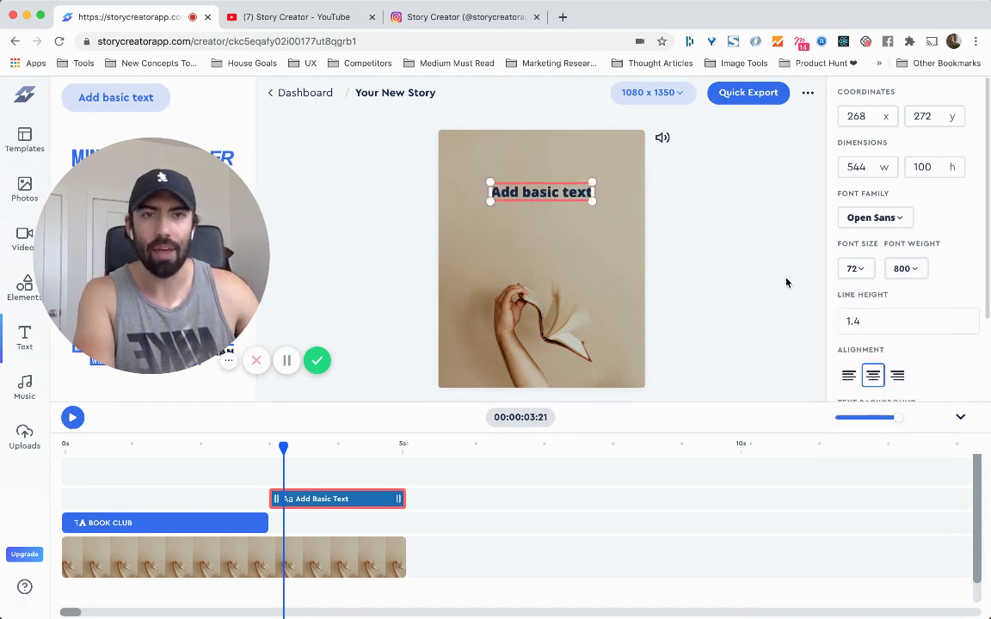
scroll(894, 309, "down", 2)
left_click(963, 366)
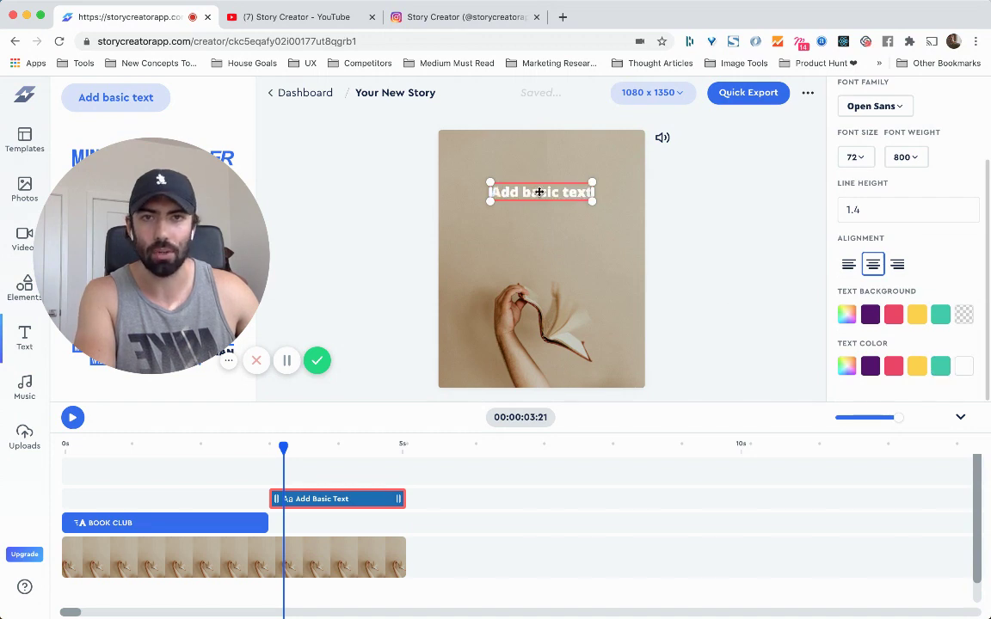
scroll(870, 342, "up", 2)
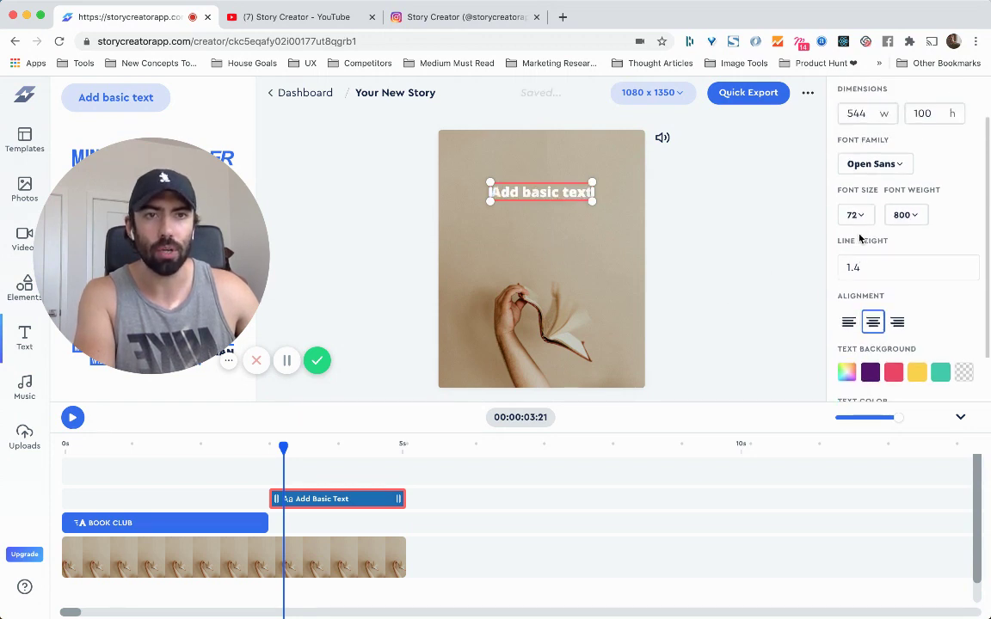
- Set the font size to 96 and widen the box so the text wraps onto two lines
left_click(854, 215)
scroll(881, 342, "down", 2)
scroll(882, 342, "down", 4)
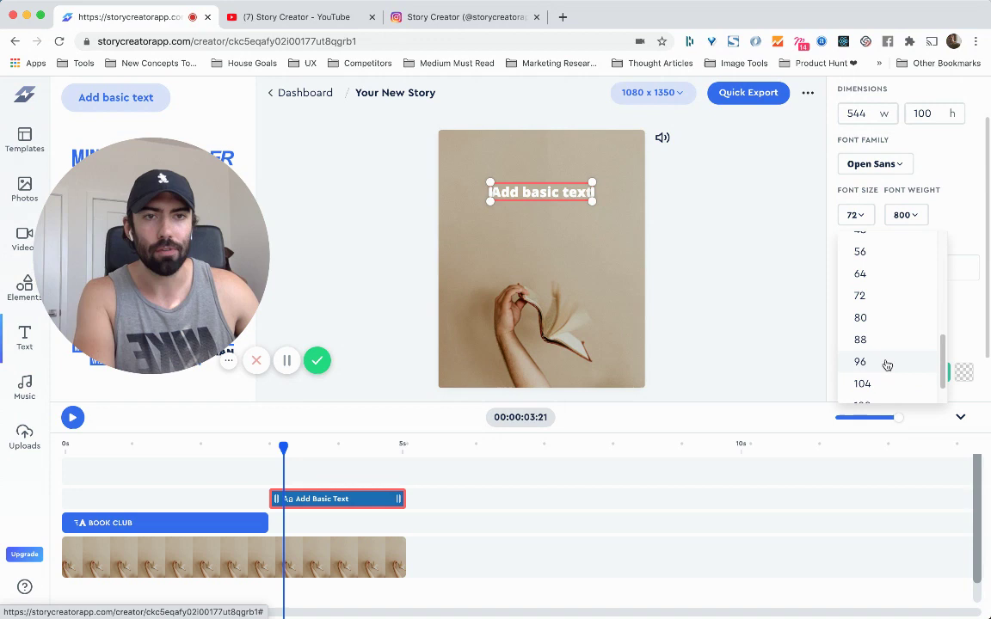
left_click(880, 360)
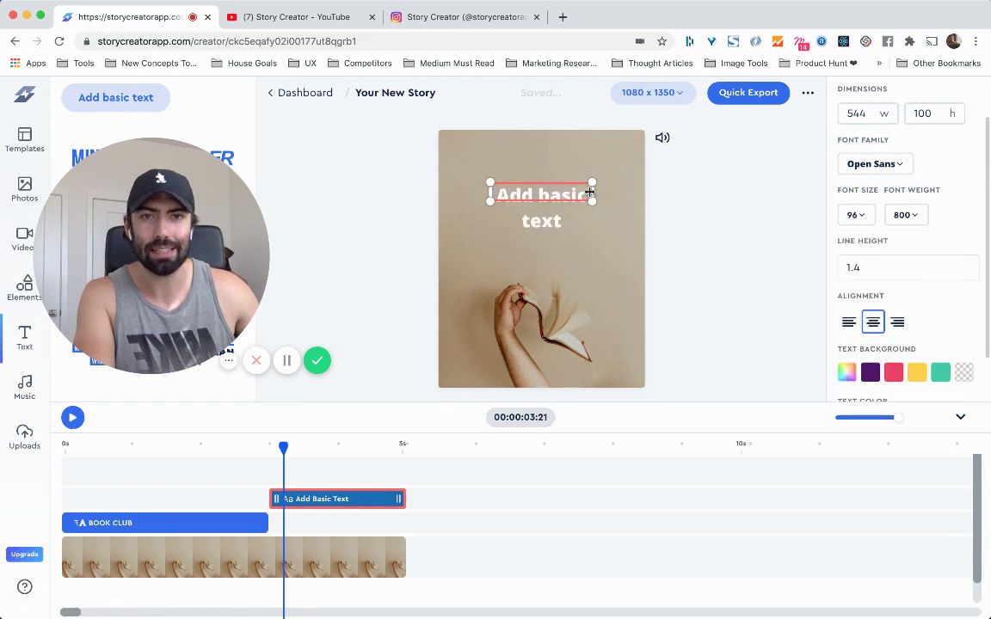
left_click_drag(591, 192, 563, 190)
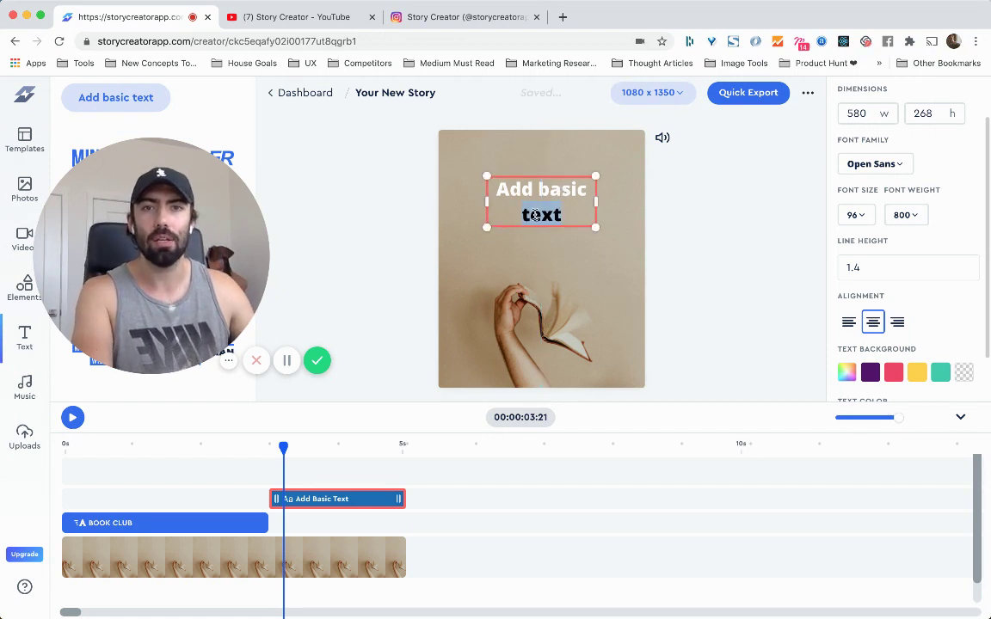
triple_click(535, 215)
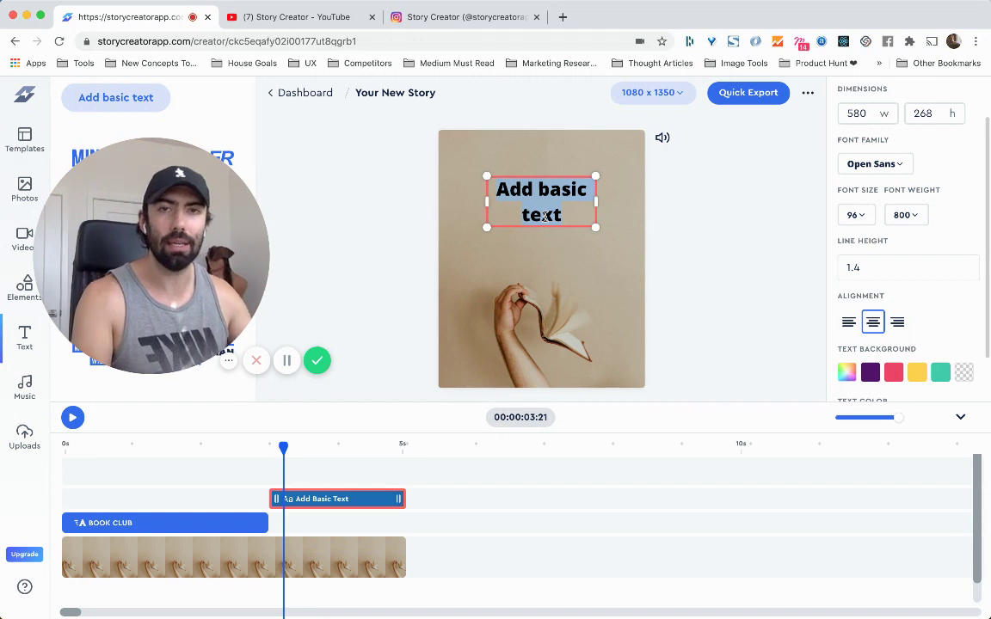
- Change the text to WITH YOUR HOST and place a copy on a new track starting near 5 s
type("WITH")
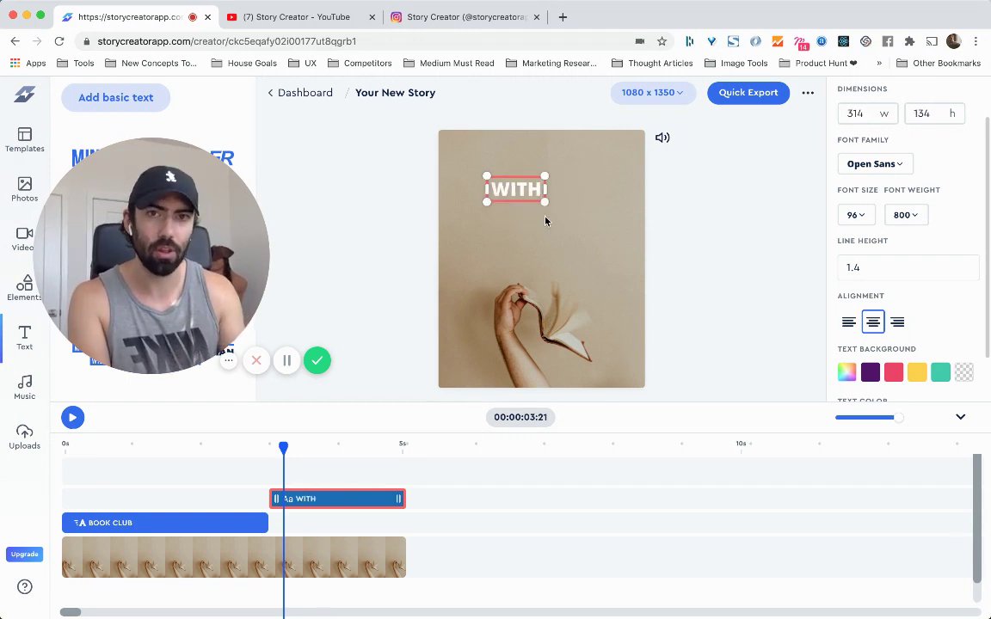
type(" YOUR HOST")
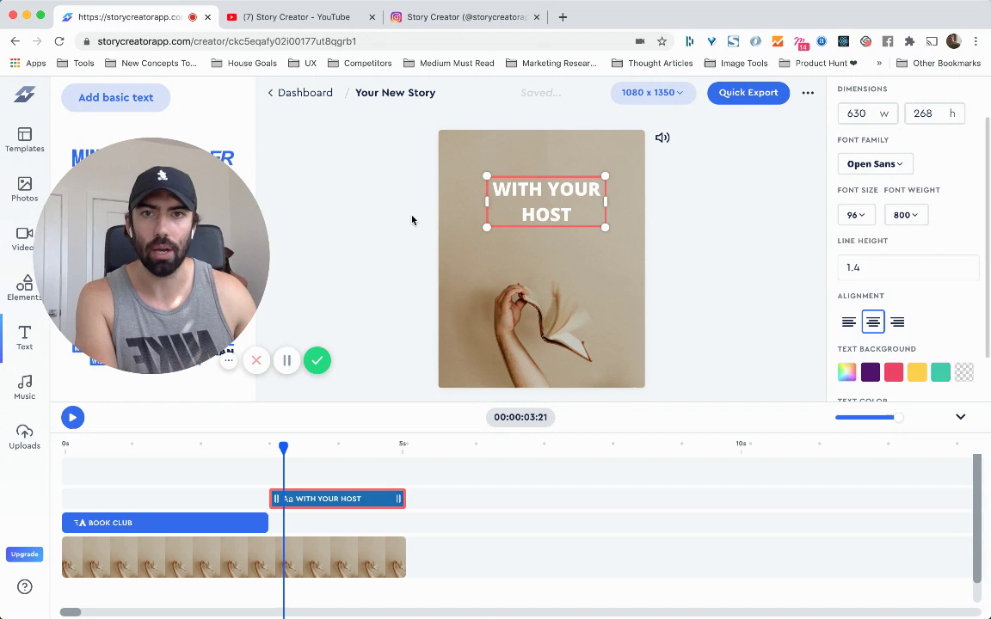
left_click_drag(494, 168, 488, 166)
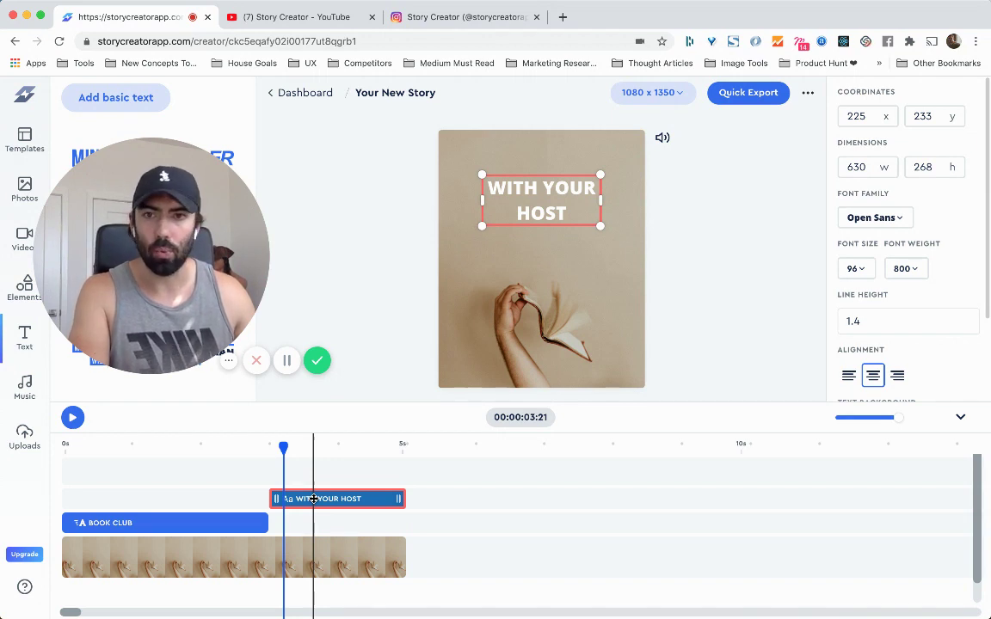
left_click_drag(313, 499, 236, 523)
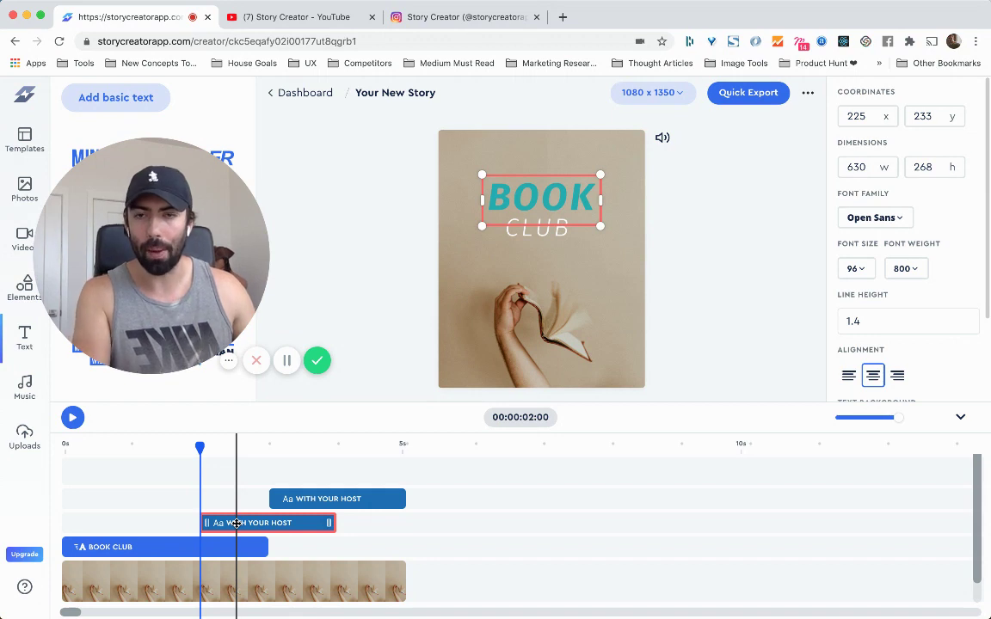
left_click_drag(236, 523, 441, 520)
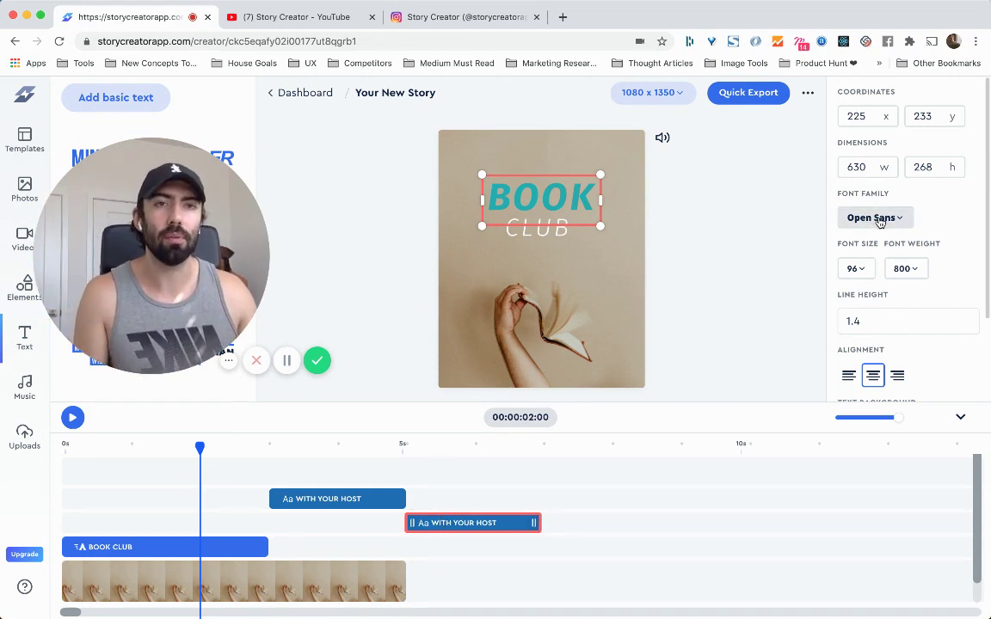
scroll(894, 275, "down", 2)
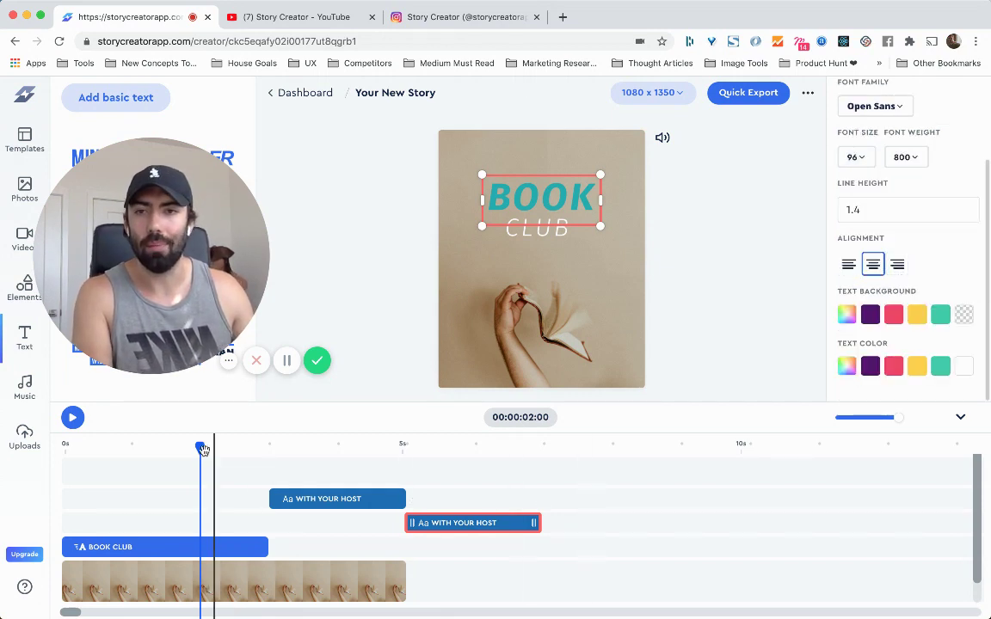
left_click_drag(199, 447, 356, 437)
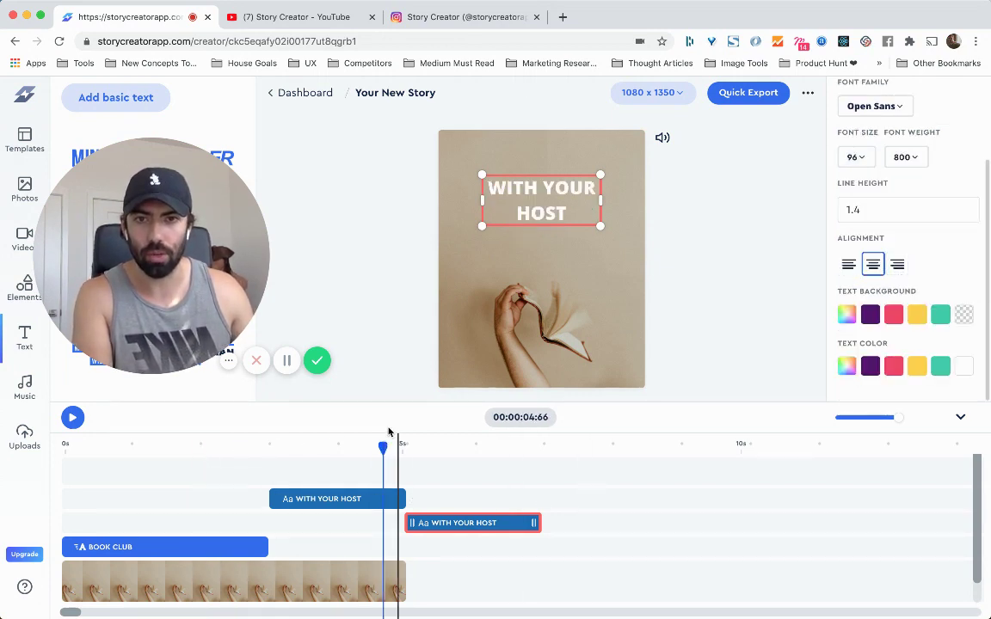
left_click(383, 445)
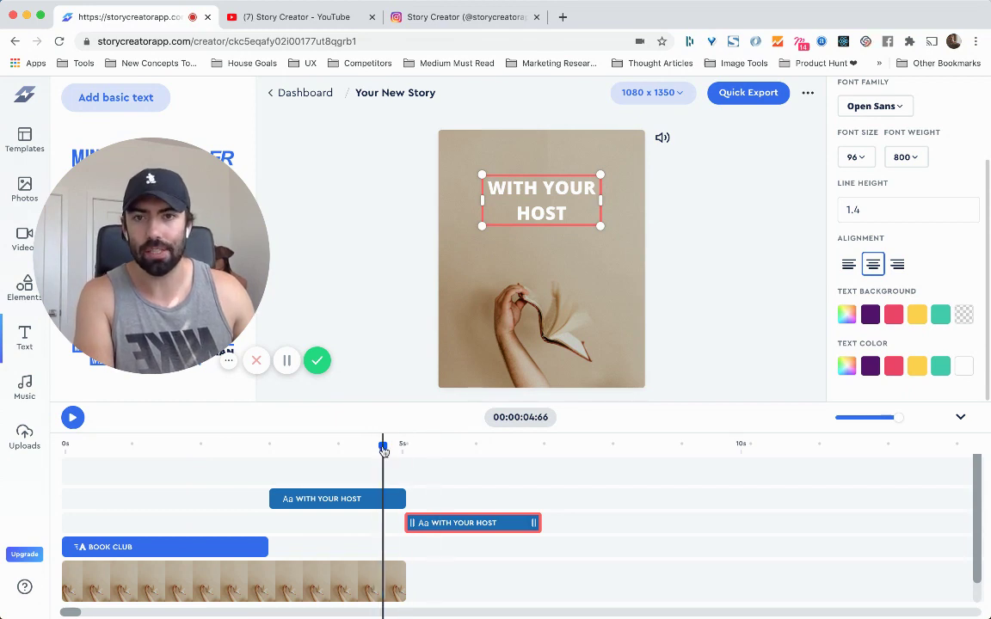
left_click_drag(384, 450, 389, 447)
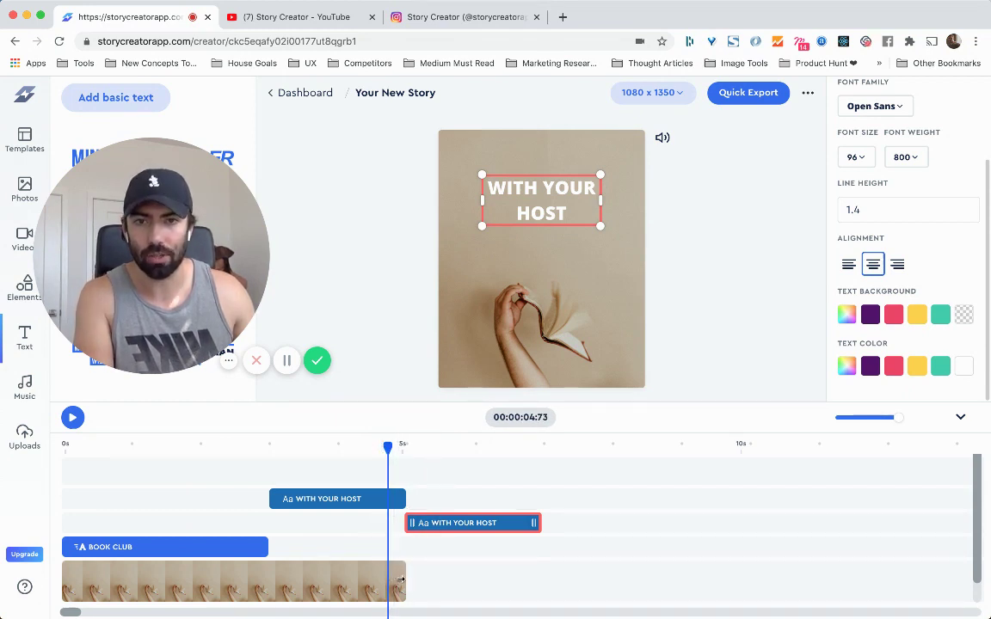
- Extend the background video to 7s and shift the second WITH YOUR HOST clip to start at about 5s
left_click_drag(402, 576, 532, 562)
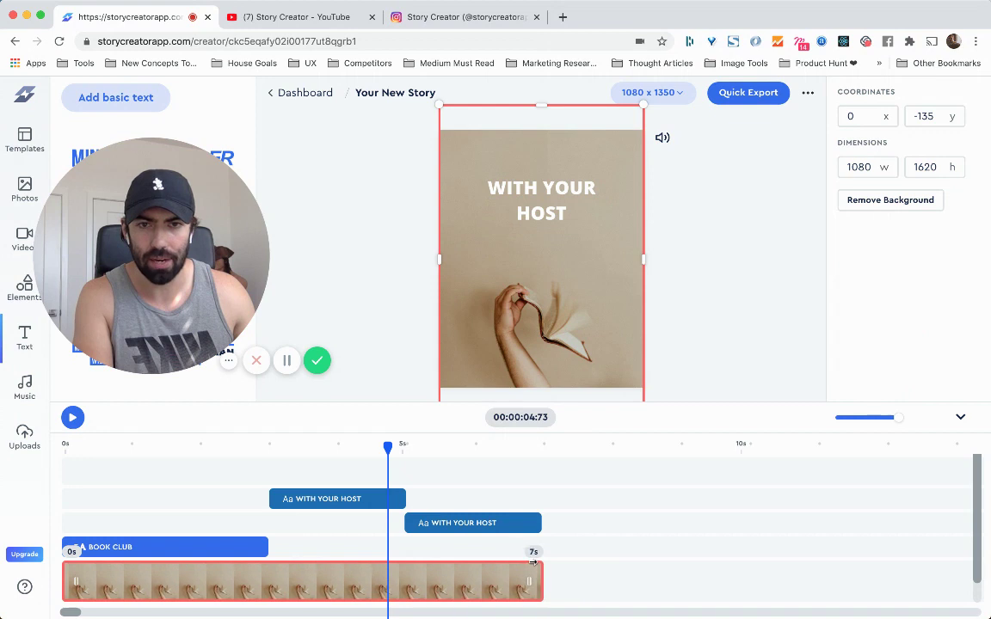
mouse_move(388, 449)
left_mouse_down()
mouse_move(442, 449)
mouse_move(401, 449)
left_mouse_up()
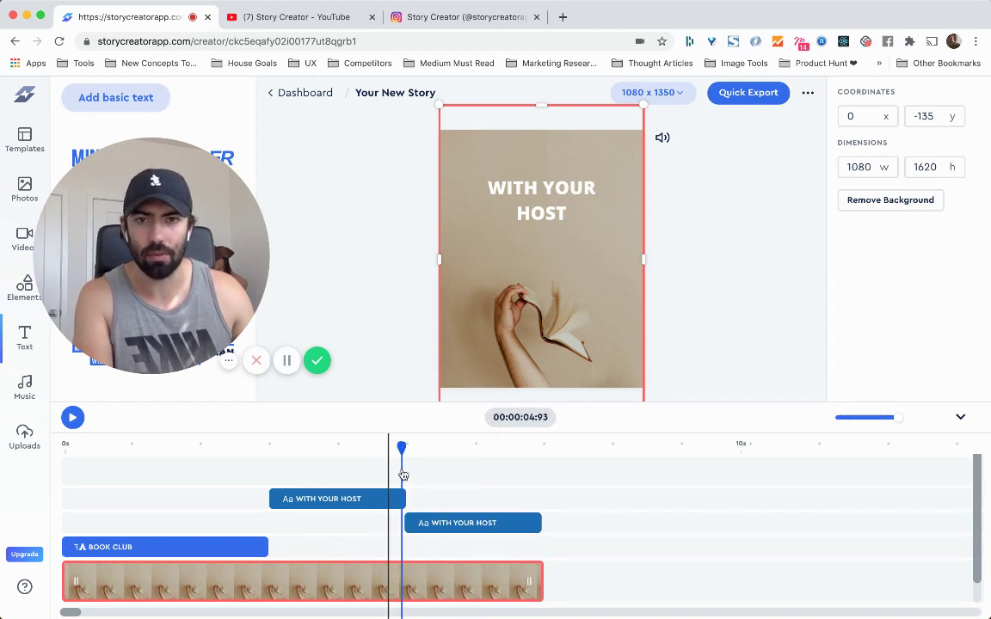
left_click(378, 499)
left_click(442, 523)
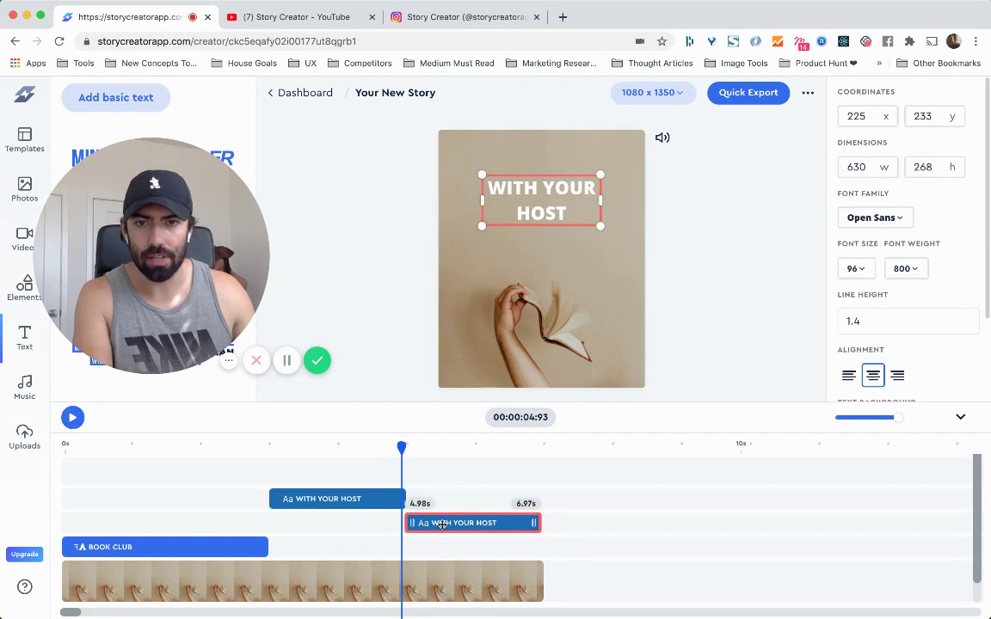
left_click_drag(442, 522, 438, 524)
- Replace the second text clip's wording with the host's full name
left_click_drag(404, 448, 454, 448)
triple_click(527, 185)
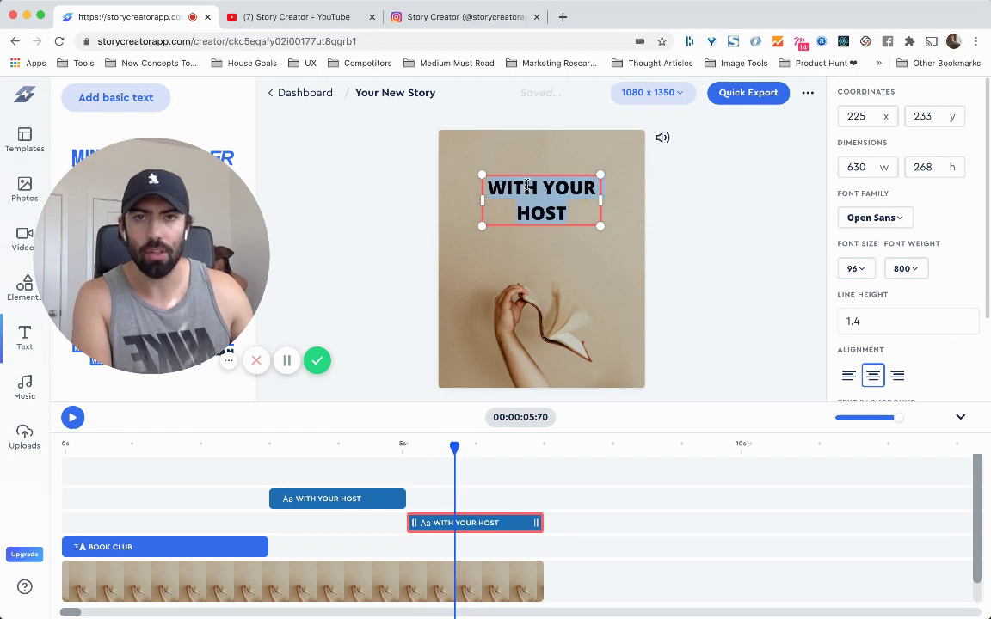
type("MICHAEL AUBRY")
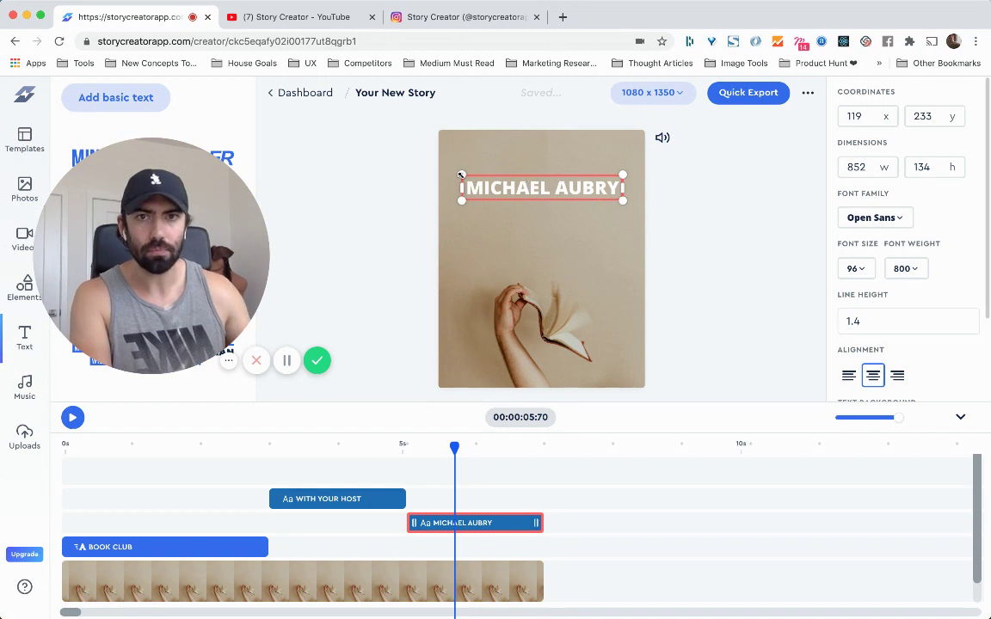
left_click(394, 199)
left_click_drag(456, 449, 488, 465)
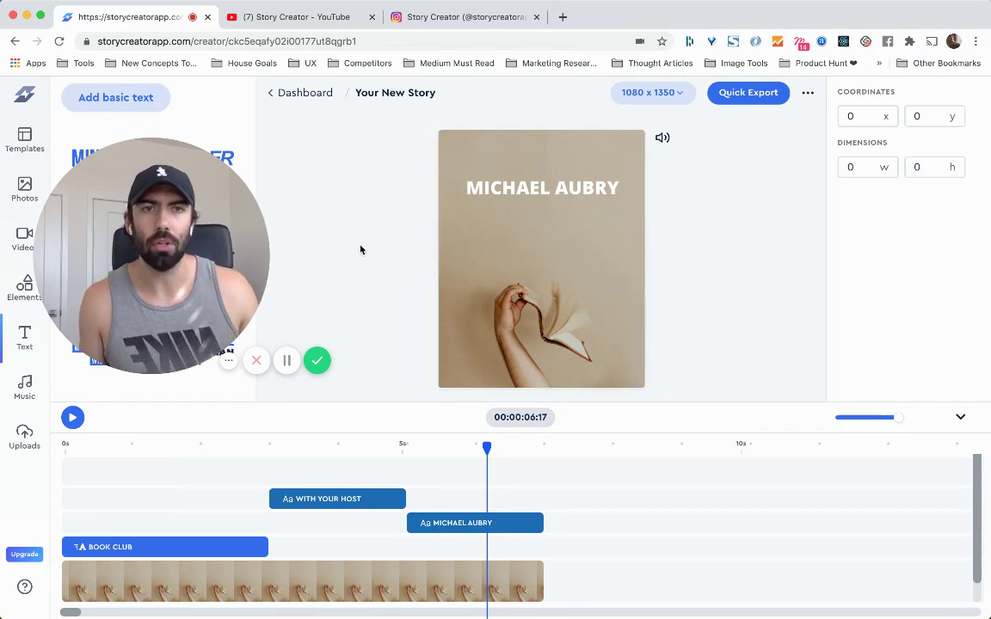
- Center-align the host name text
left_click(552, 186)
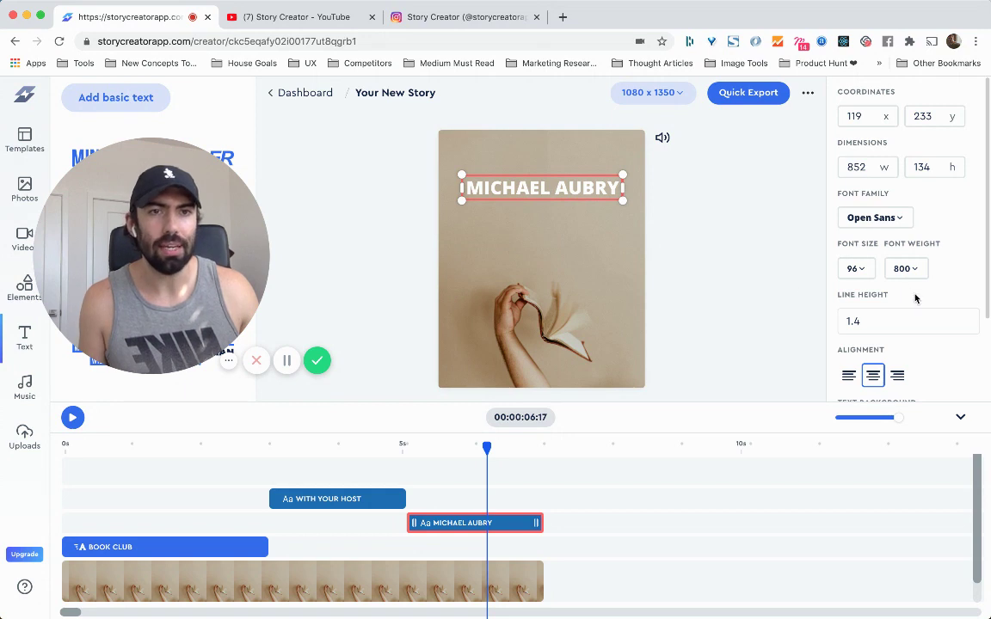
scroll(913, 310, "down", 3)
left_click(848, 268)
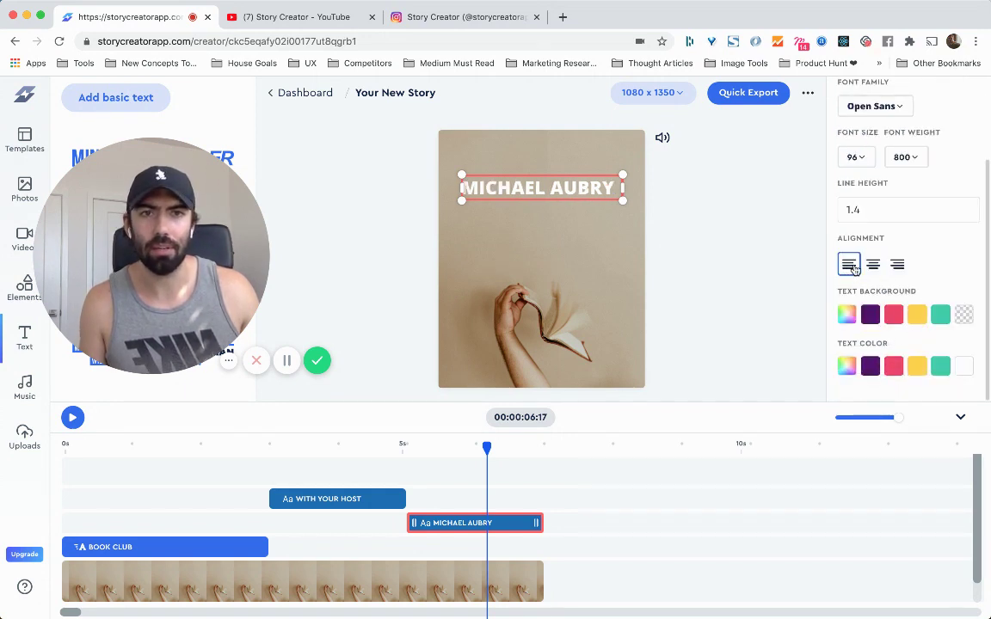
left_click(871, 265)
- Try left, center and right alignment on WITH YOUR HOST, settling on centered
left_click(353, 446)
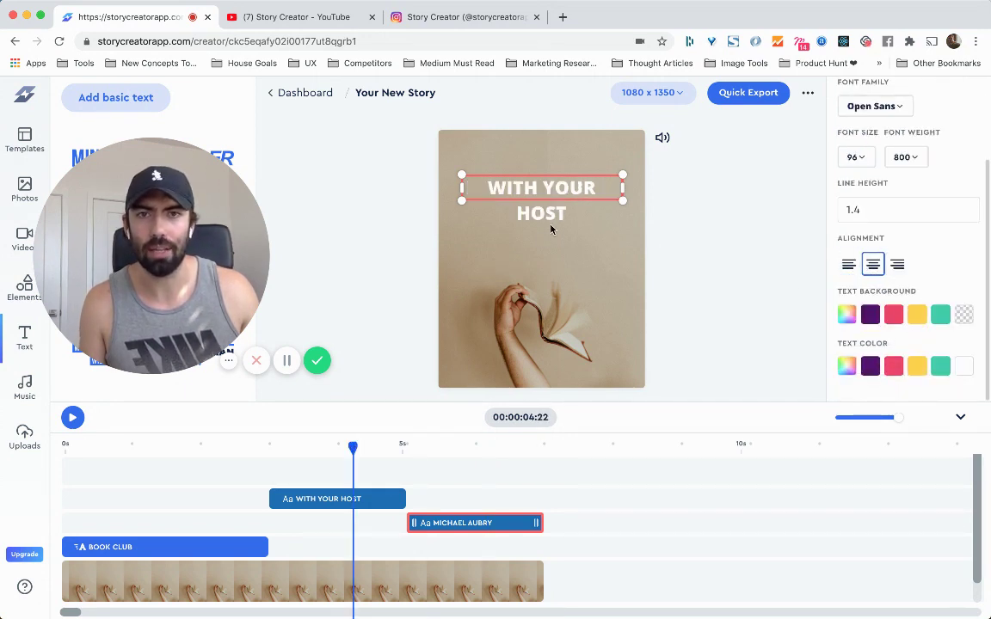
left_click(550, 196)
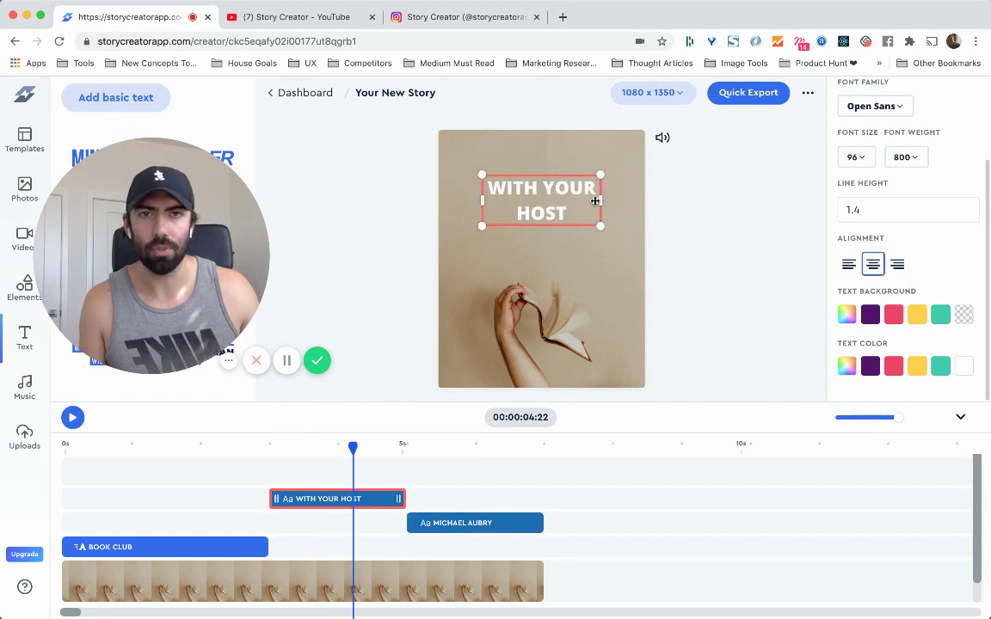
left_click(847, 266)
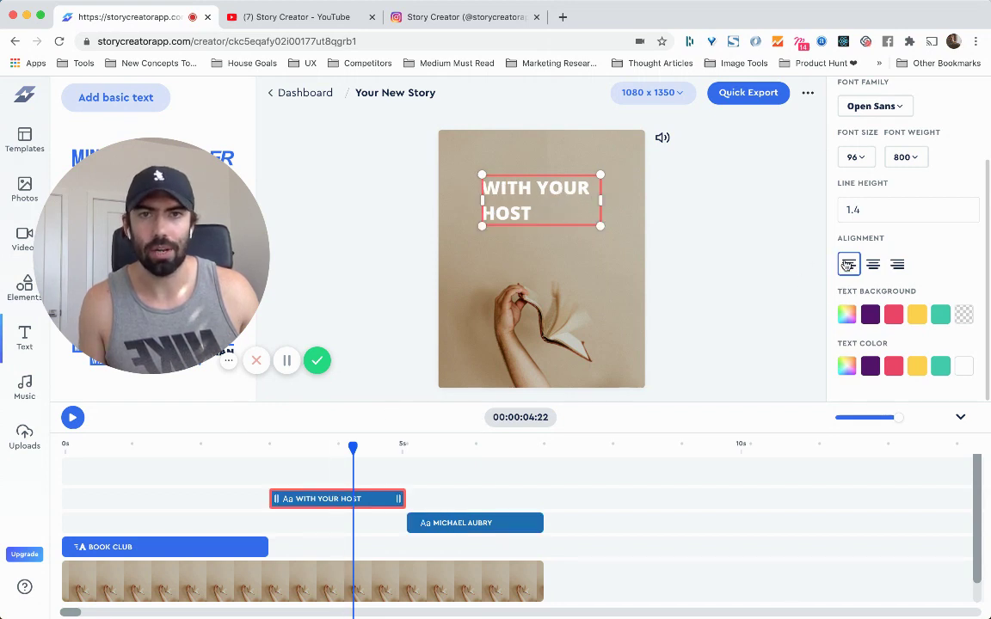
left_click(872, 264)
left_click(897, 264)
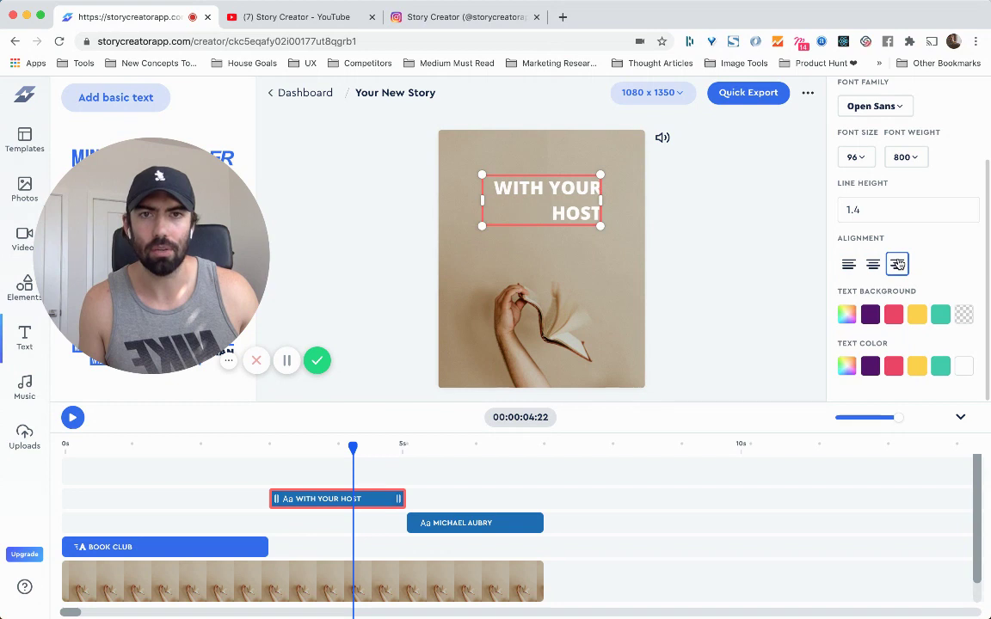
left_click(874, 266)
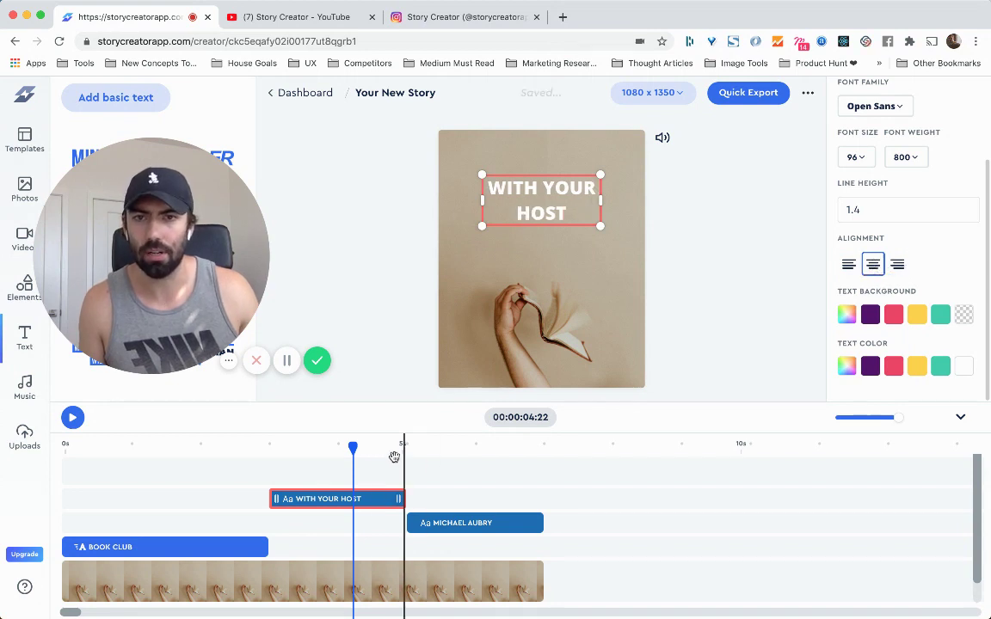
left_click_drag(394, 445, 479, 444)
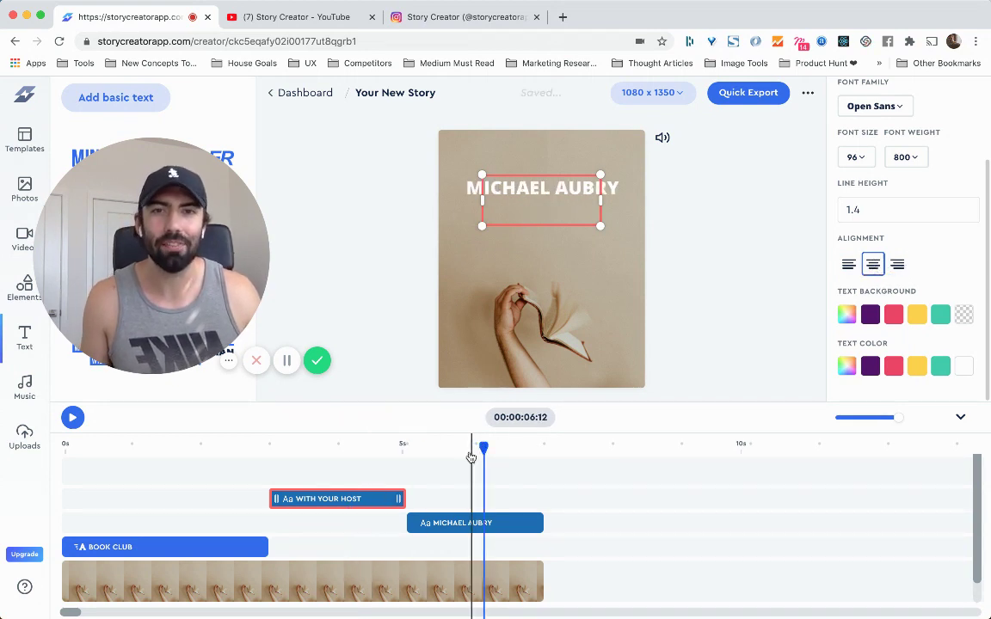
left_click(487, 442)
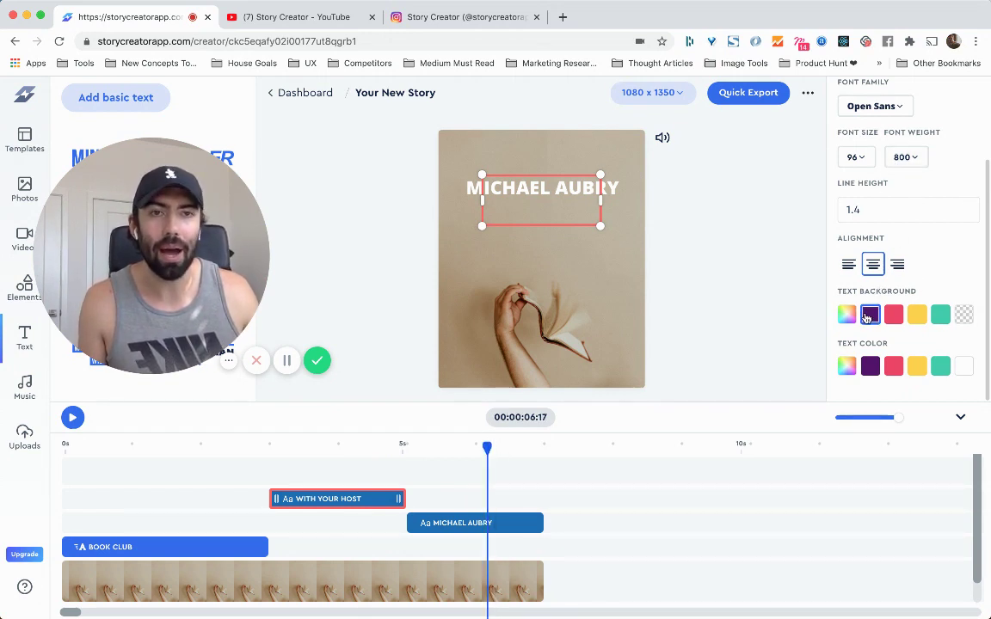
- Give the WITH YOUR HOST text a teal text background
left_click(343, 443)
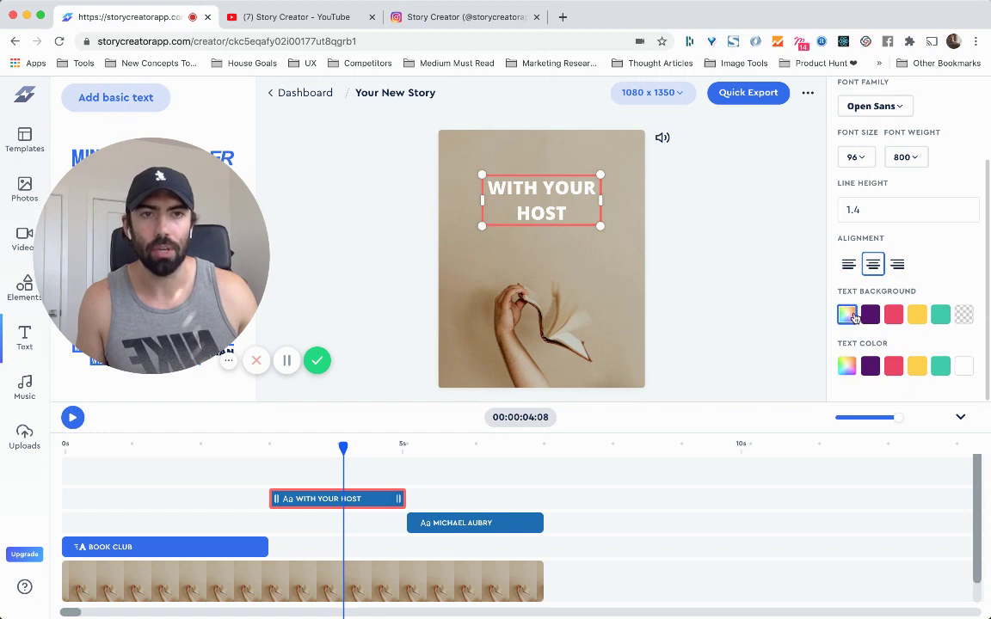
left_click(938, 315)
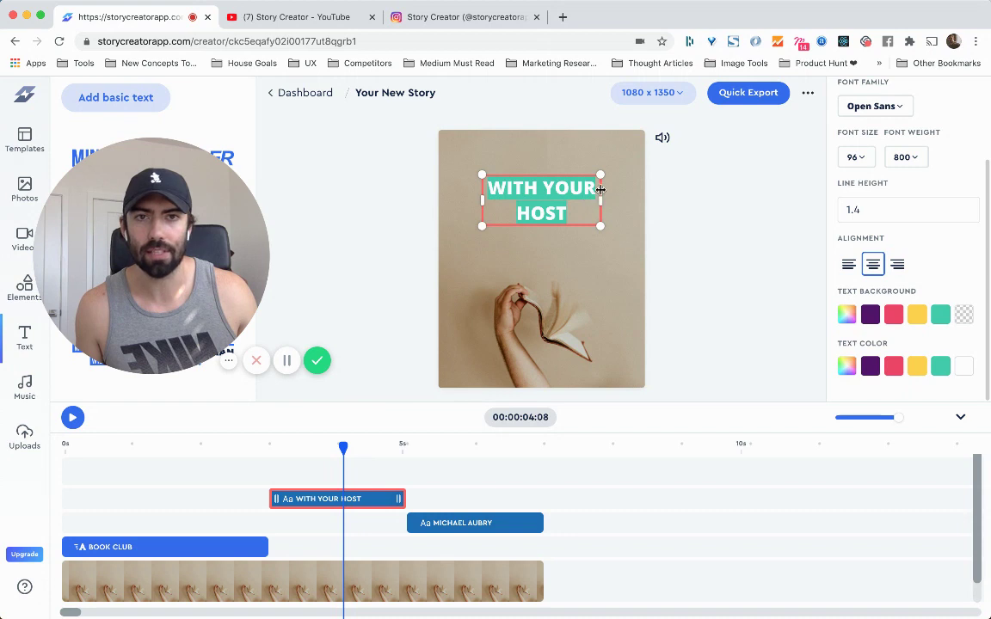
left_click(377, 217)
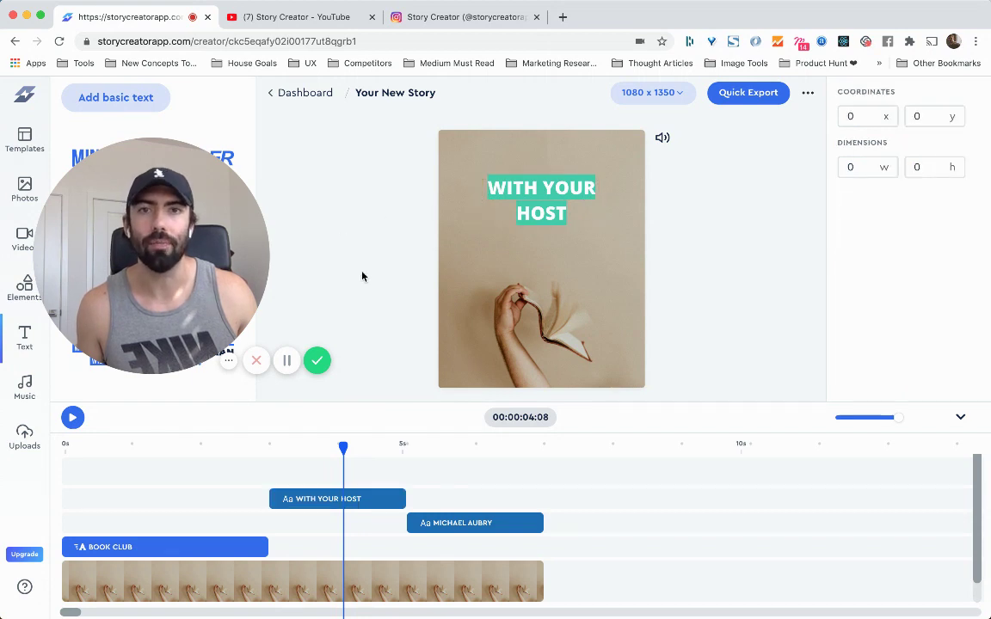
left_click_drag(213, 445, 508, 444)
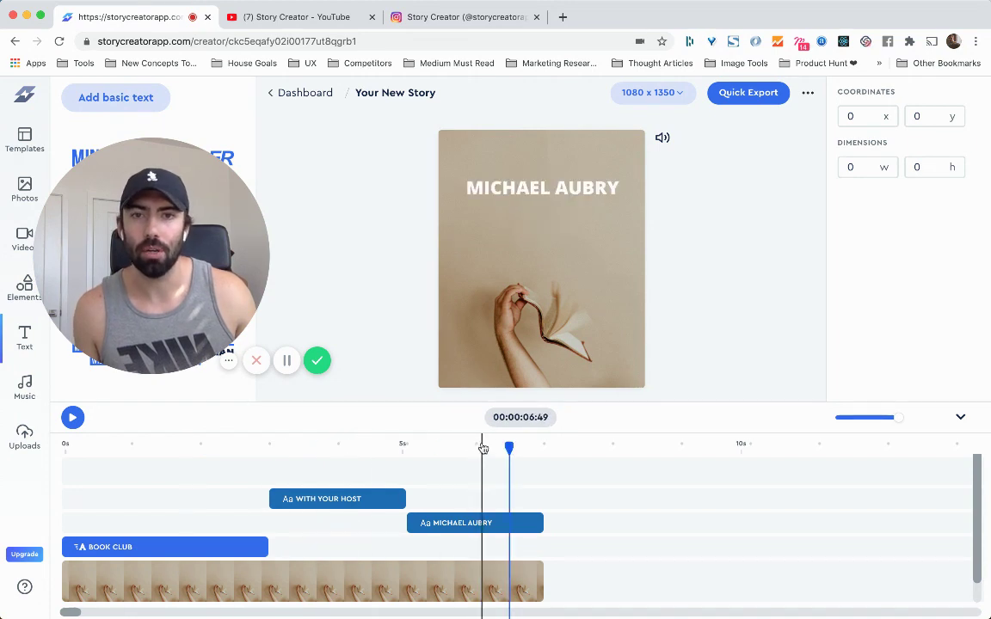
- Add the same teal text background behind the host name text
left_click(482, 468)
left_click(523, 187)
scroll(857, 303, "down", 3)
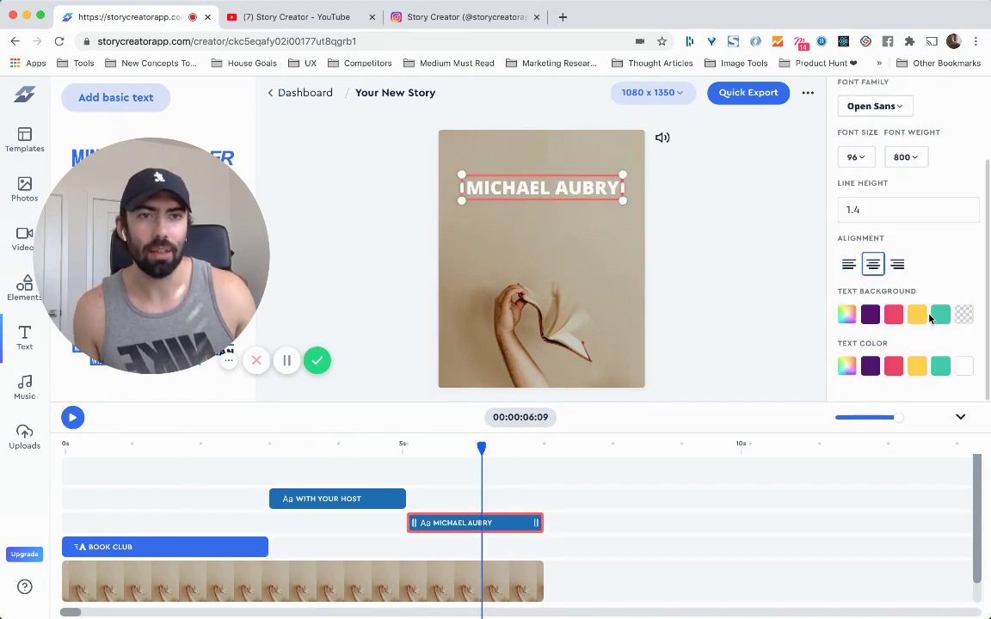
left_click(940, 317)
left_click(343, 318)
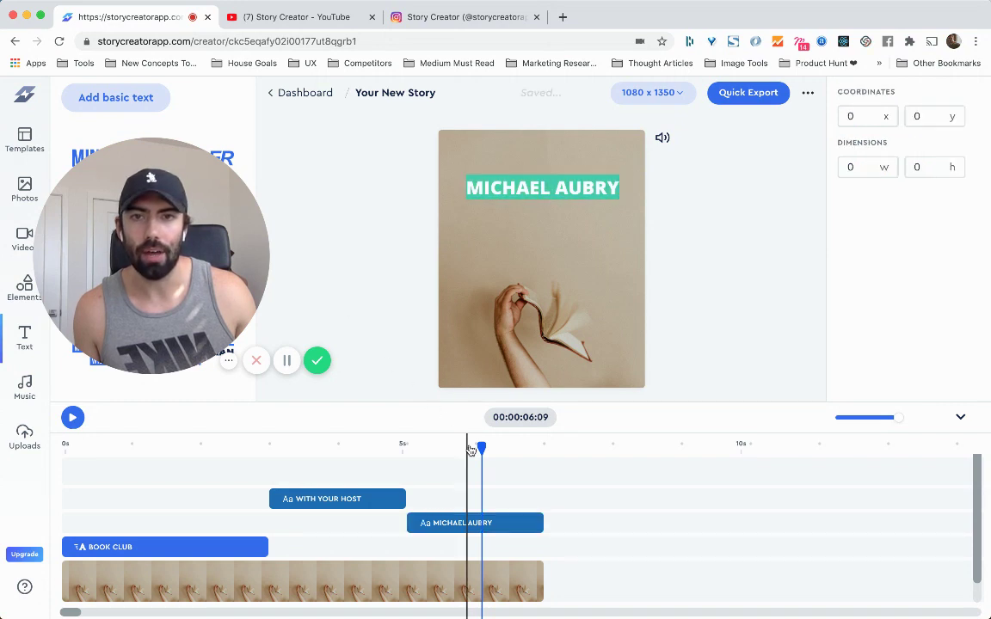
left_click_drag(480, 447, 517, 448)
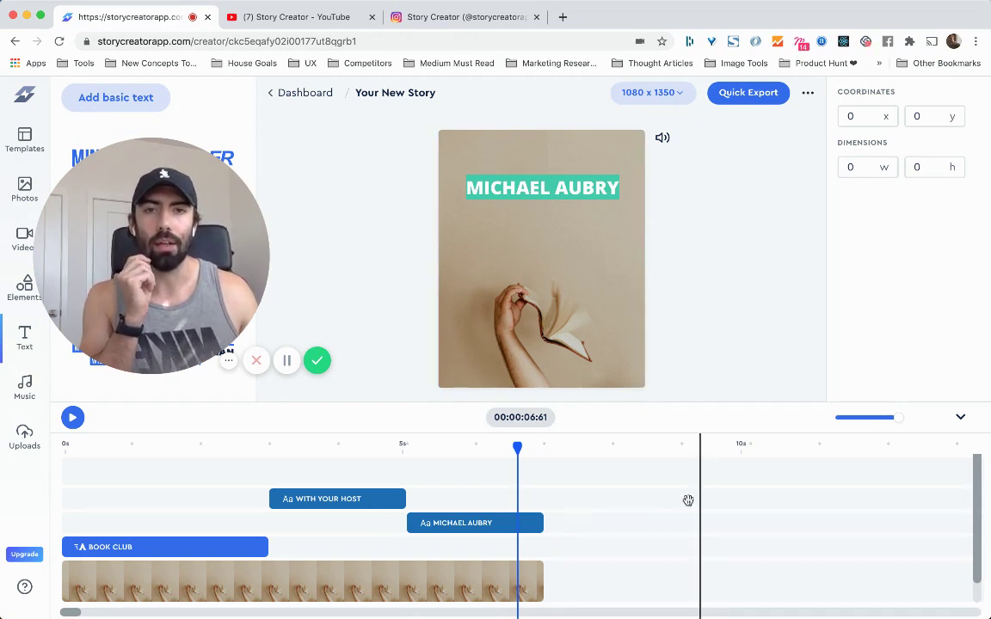
mouse_move(73, 613)
left_mouse_down()
mouse_move(938, 614)
mouse_move(299, 591)
mouse_move(65, 594)
left_mouse_up()
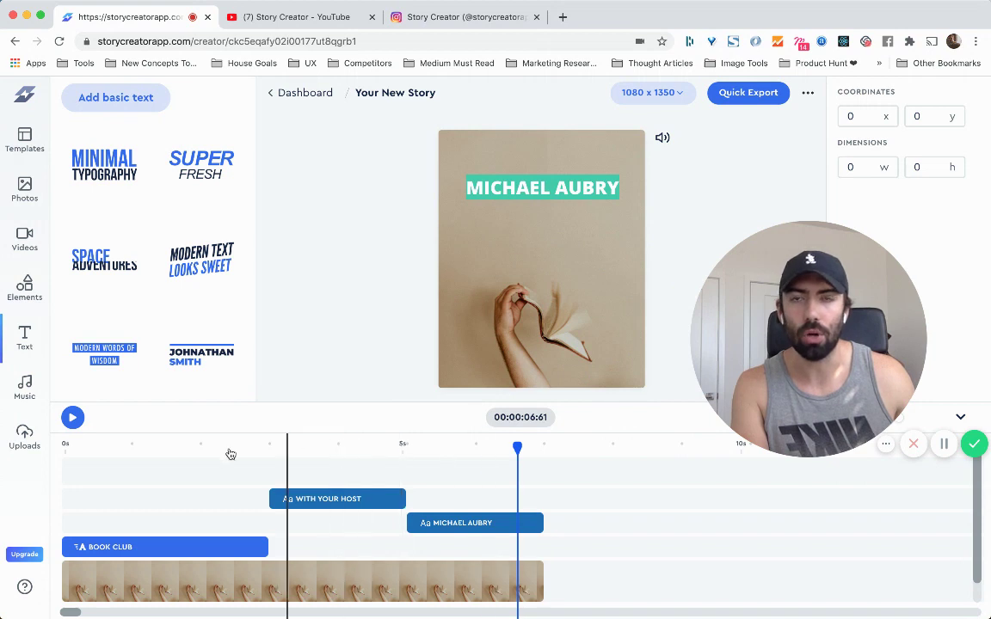
- Add a Style 1 progress bar and extend it to about 7 seconds
left_click(28, 292)
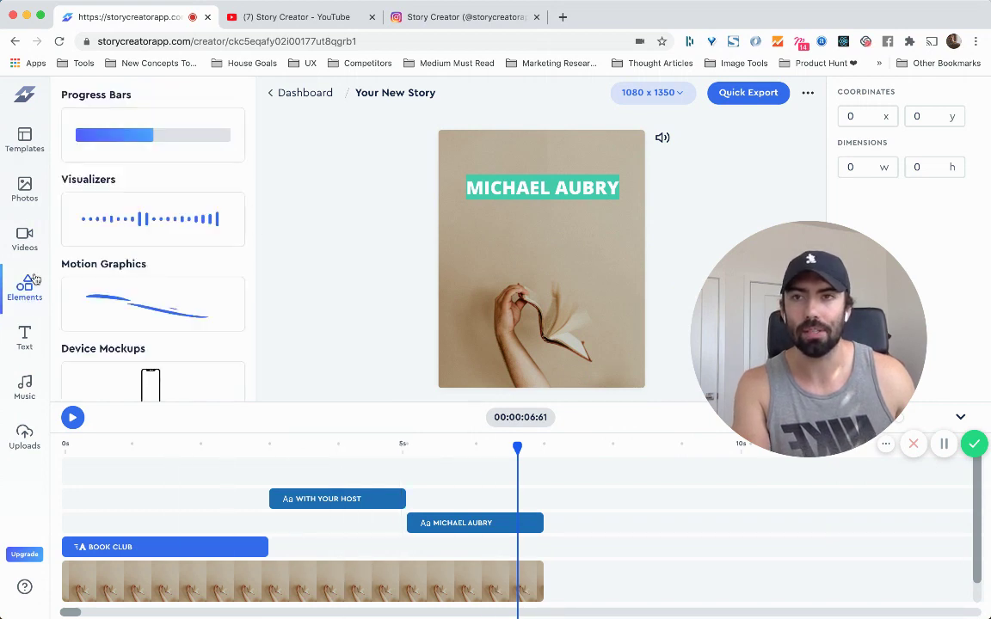
left_click(125, 151)
left_click(114, 150)
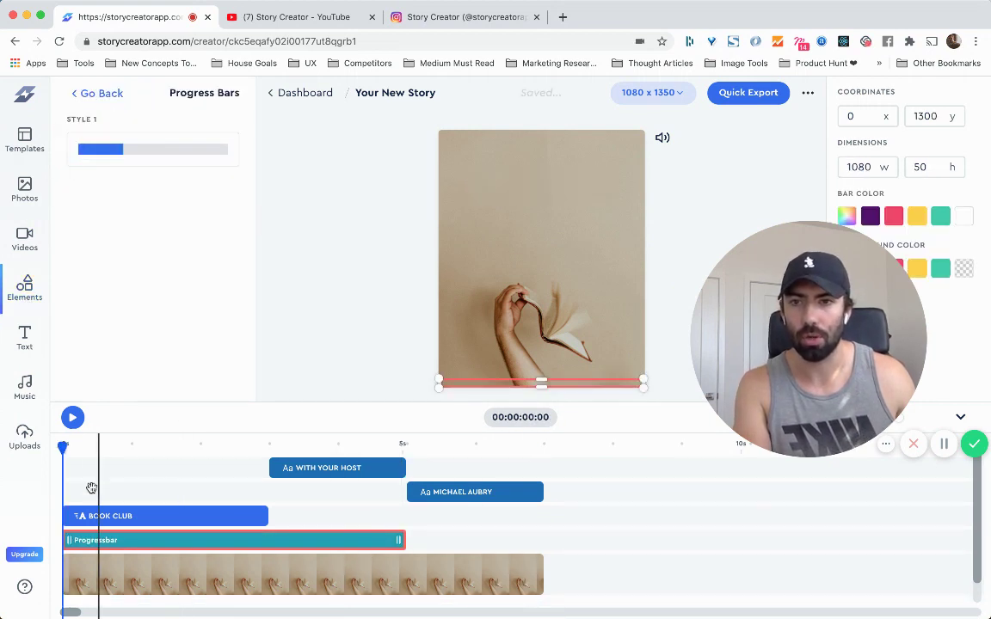
left_click_drag(398, 540, 534, 539)
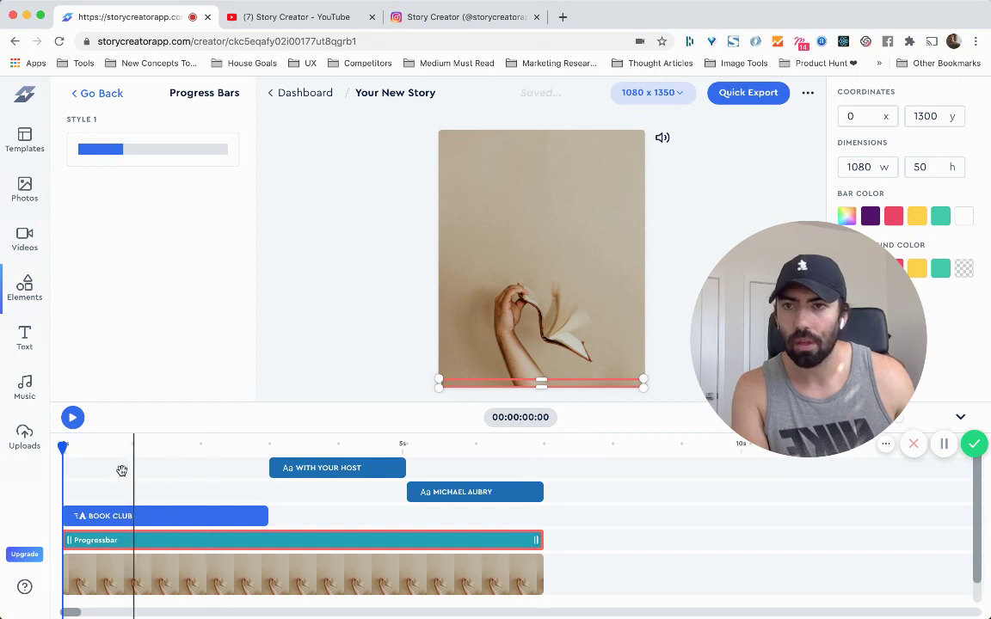
left_click_drag(64, 446, 501, 448)
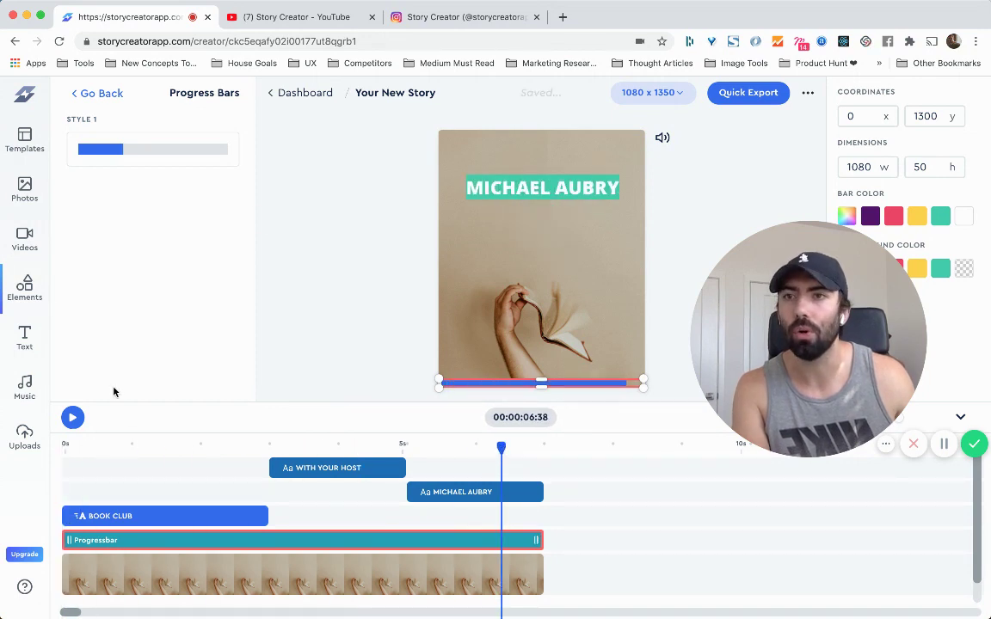
- Add the Motion4 motion graphic and play the story to preview it
left_click(93, 93)
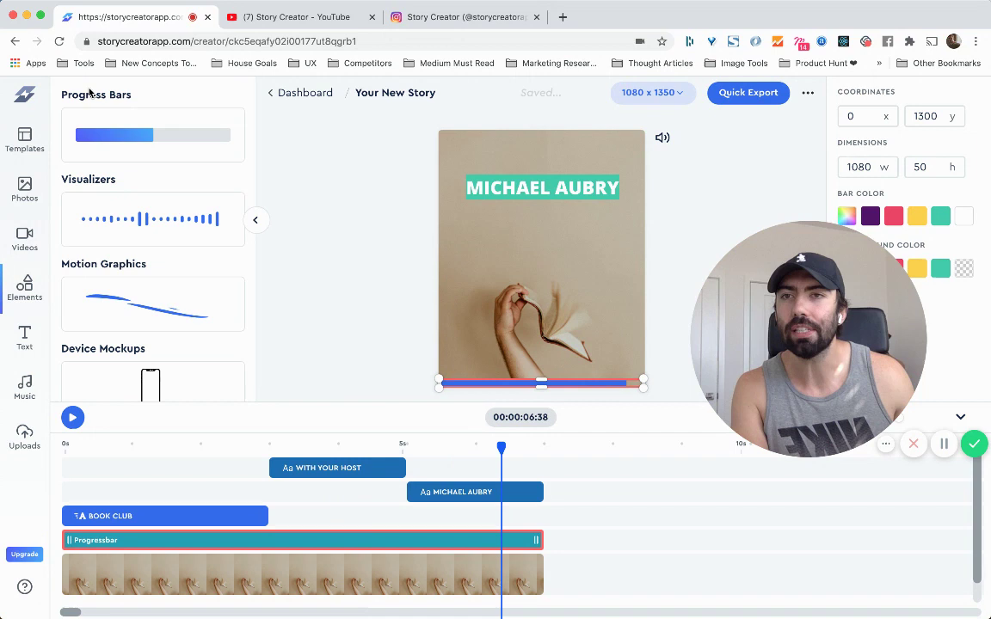
left_click(138, 289)
left_click(194, 270)
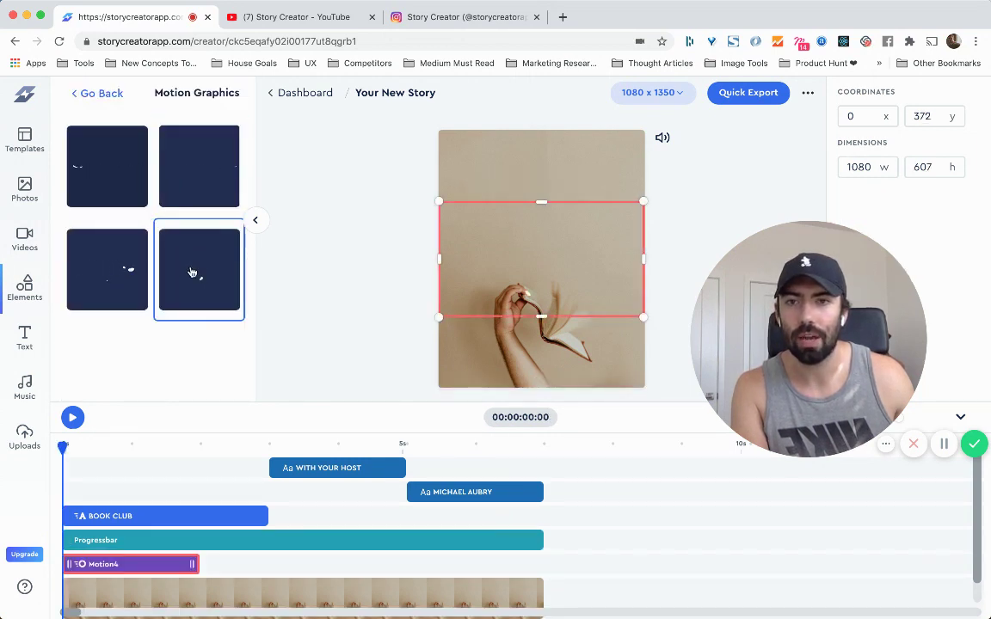
left_click(74, 418)
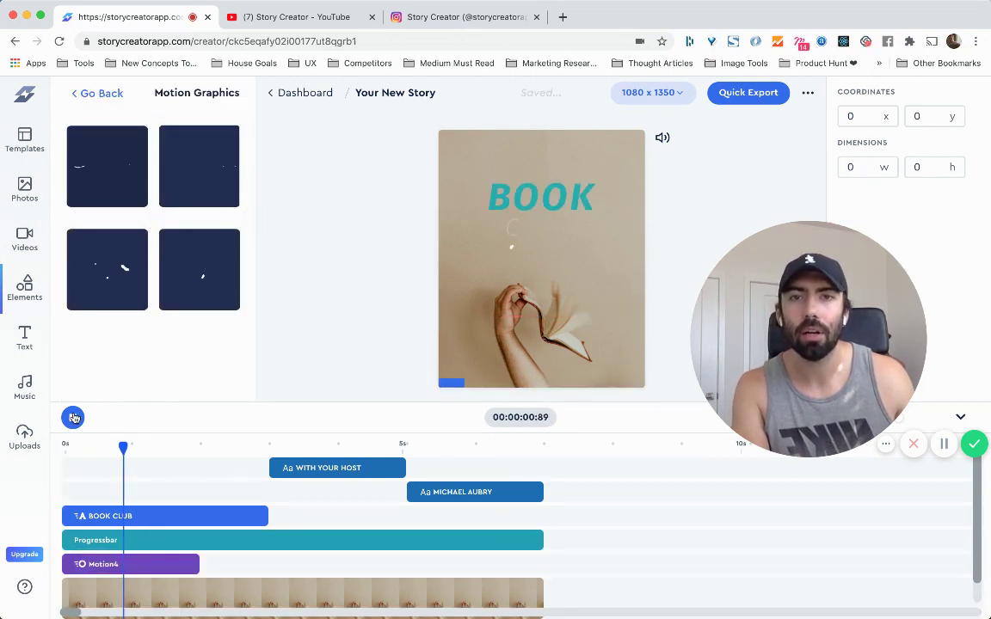
left_click(101, 94)
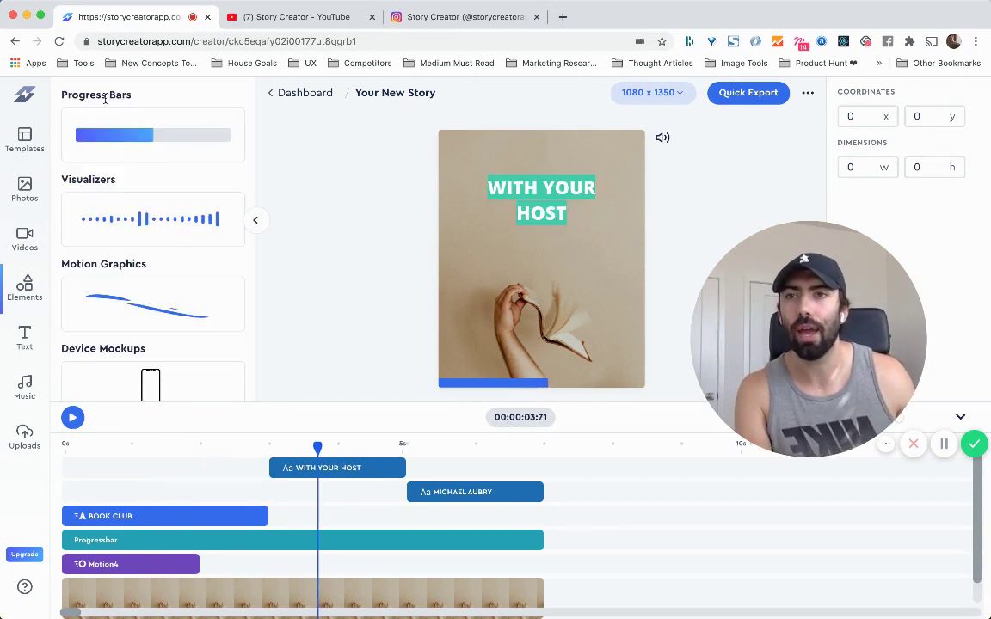
scroll(153, 246, "down", 3)
left_click(143, 194)
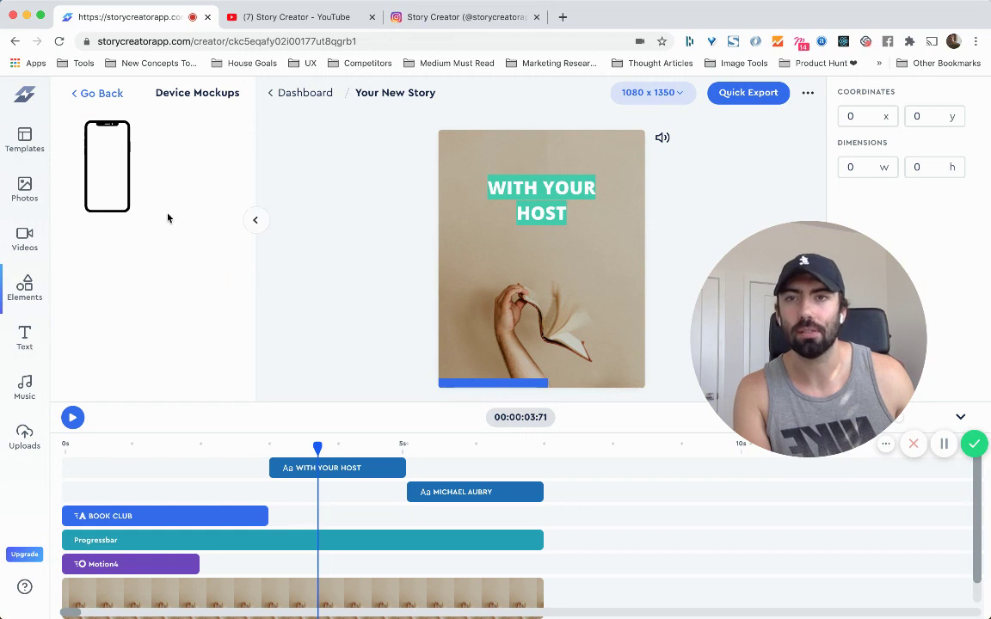
left_click(142, 190)
scroll(104, 471, "down", 1)
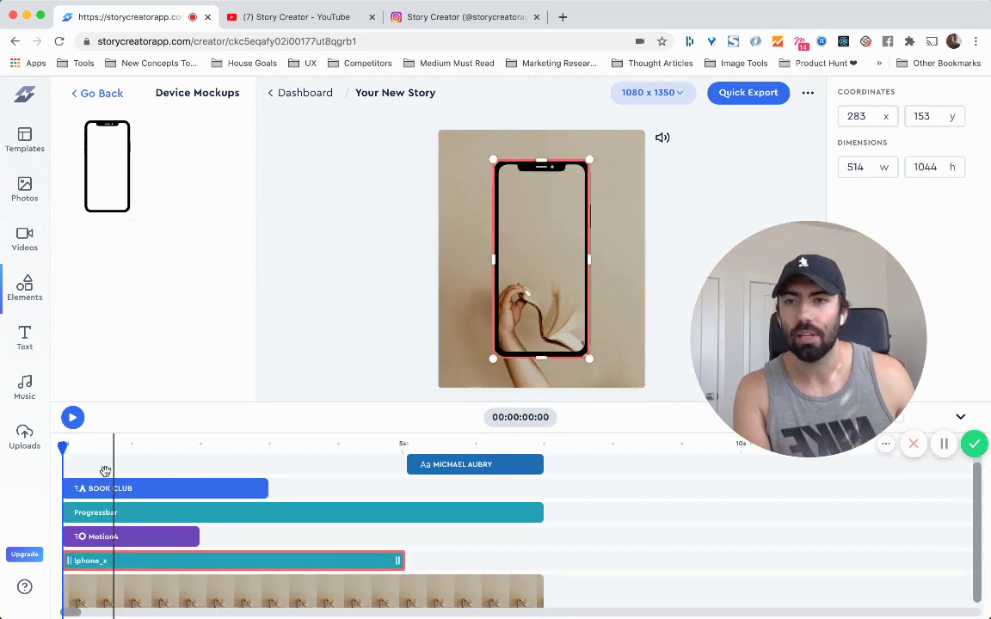
left_click(72, 417)
left_click_drag(196, 448, 386, 439)
left_click_drag(536, 172, 498, 211)
key("Delete")
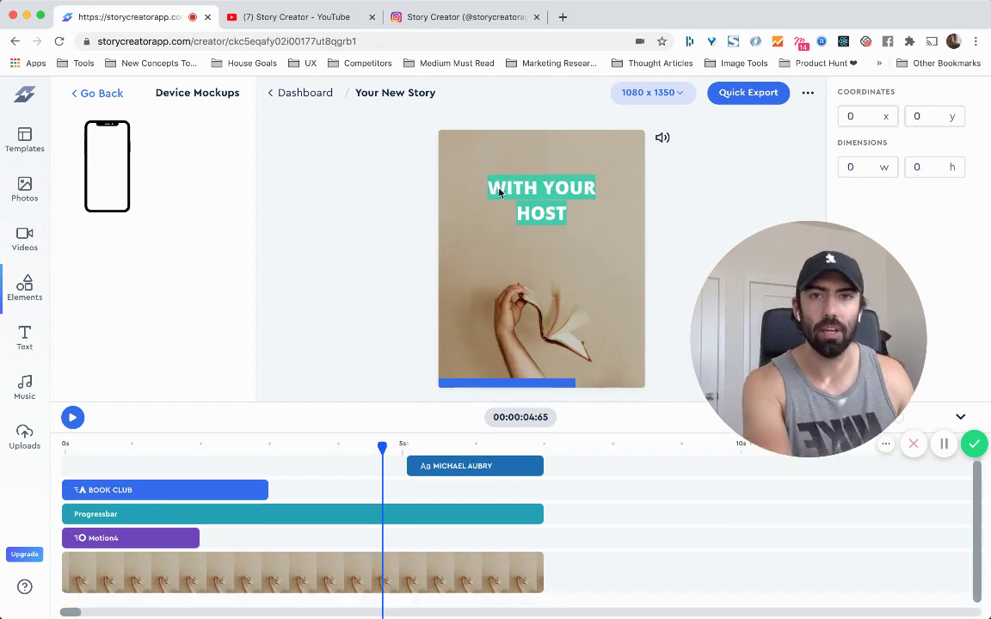
left_click(96, 93)
scroll(116, 249, "down", 3)
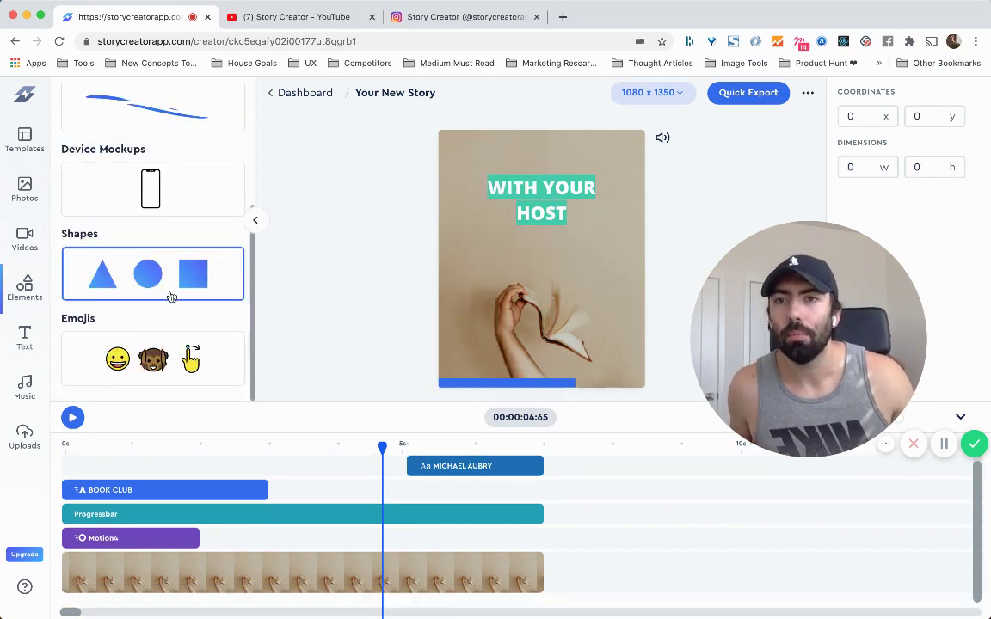
scroll(171, 297, "up", 3)
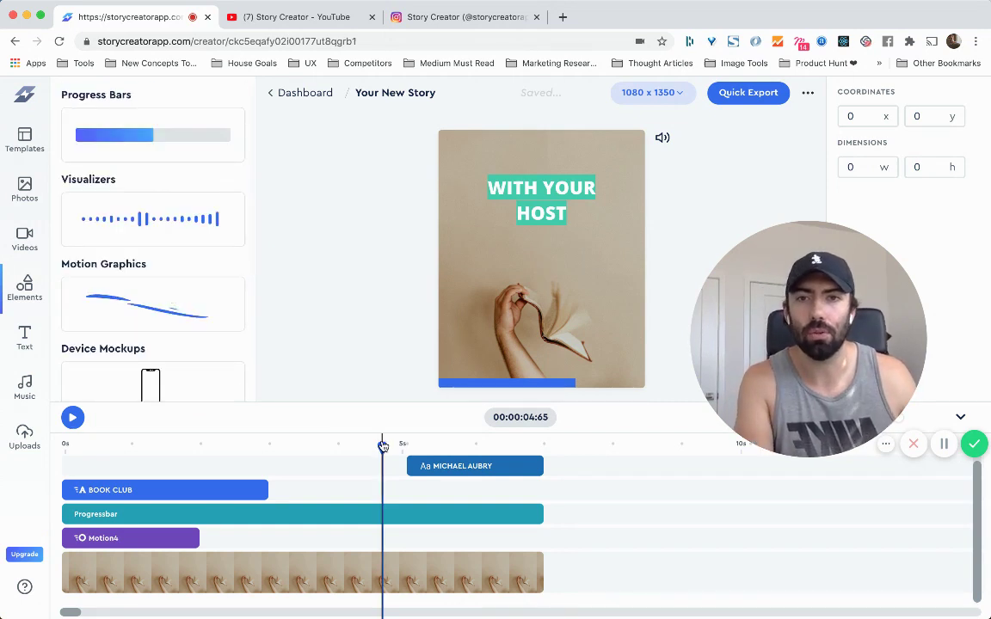
left_click_drag(381, 447, 191, 447)
left_click(62, 444)
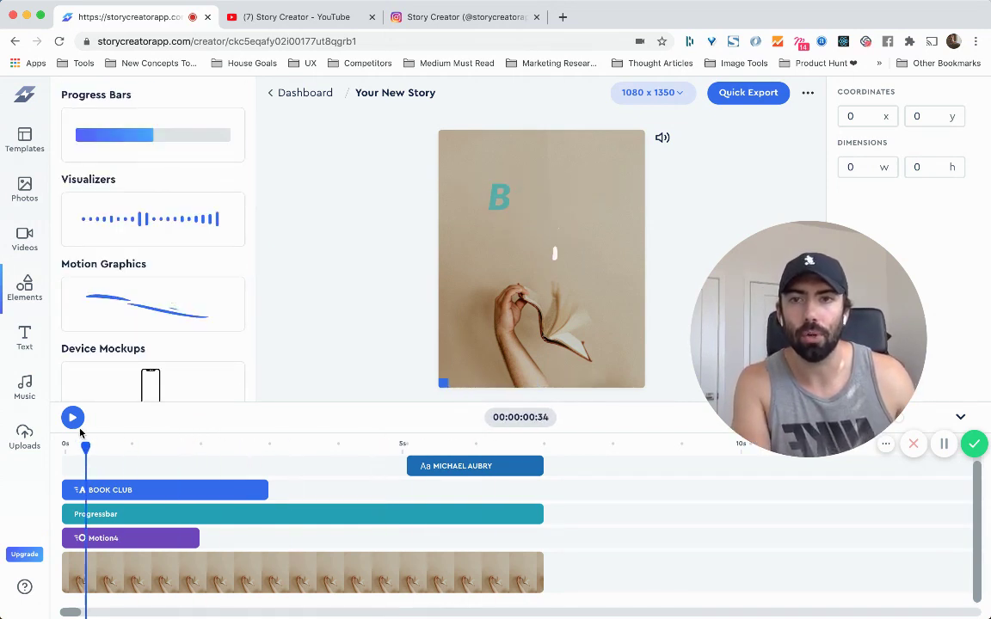
left_click(71, 418)
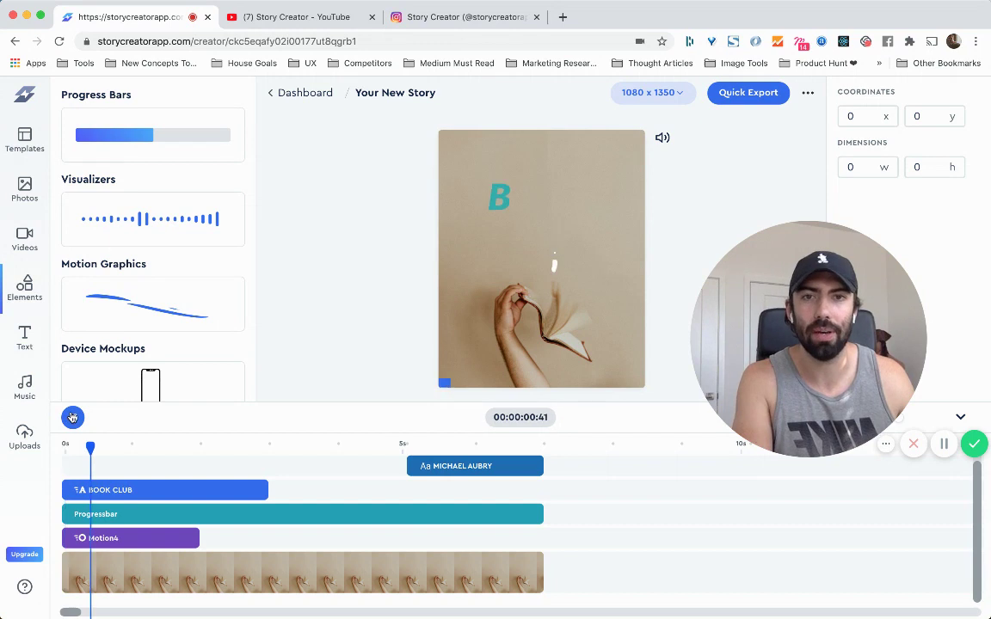